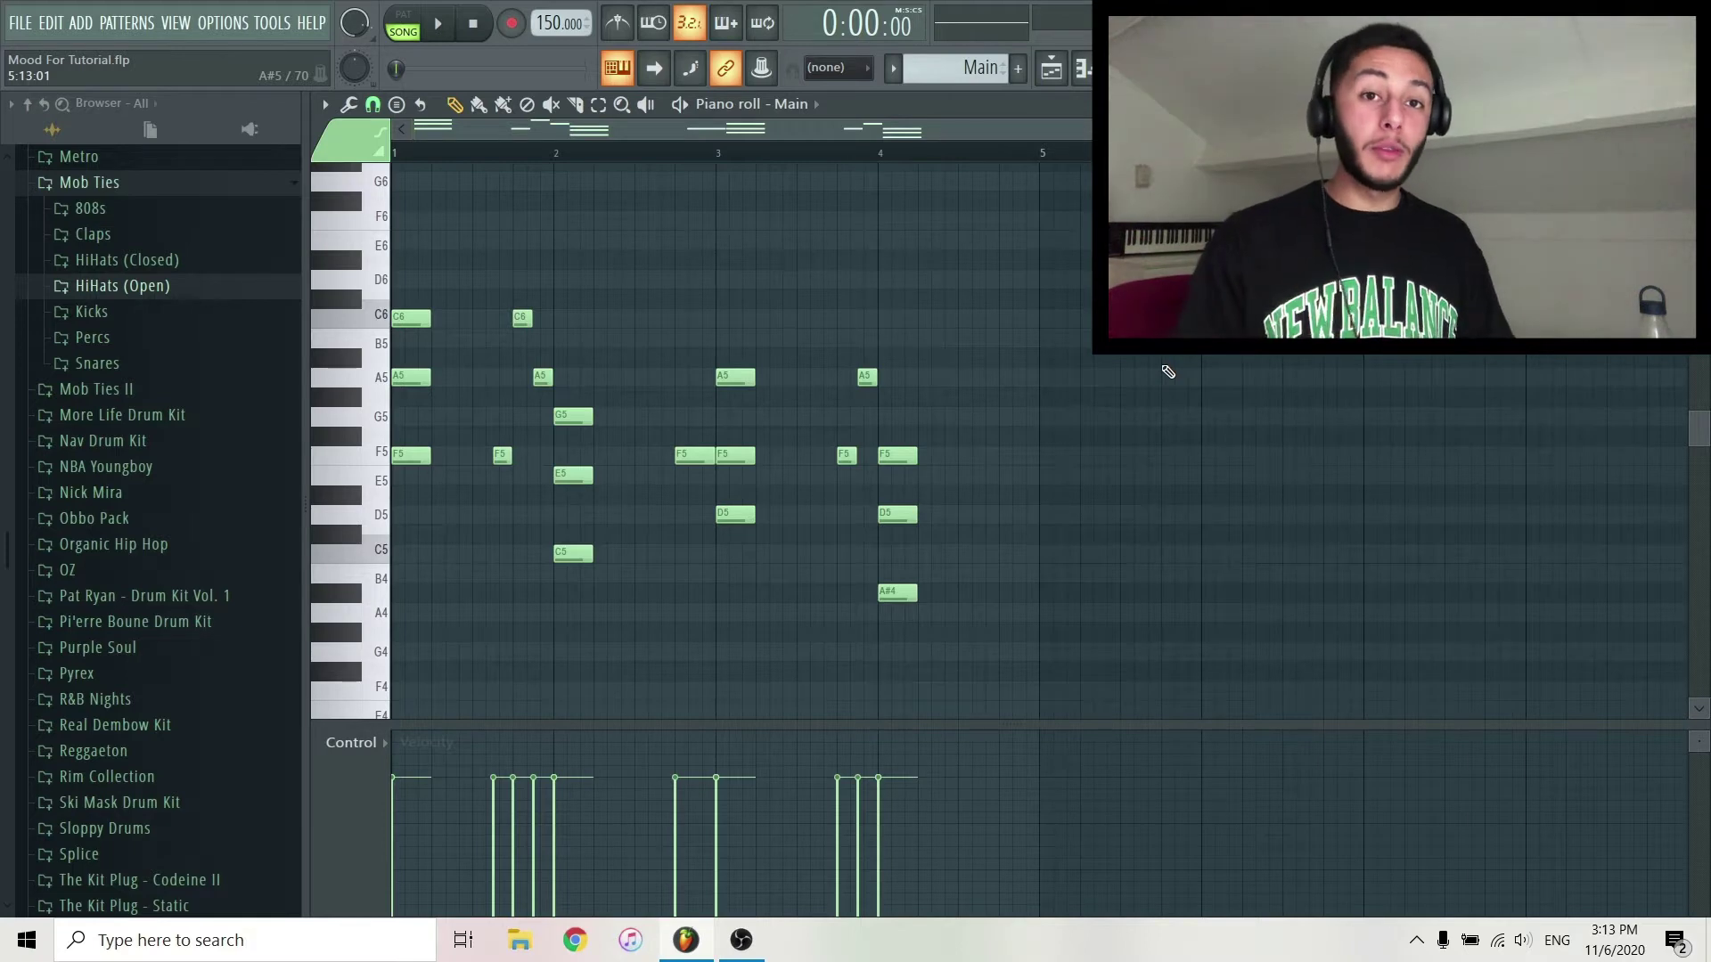
Step: Open the piano roll of the FL Keys channel and place C5, E5 and G5 notes at the start of bar 1
{"action": "key", "text": "F6"}
{"action": "right_click", "coordinate": [477, 624]}
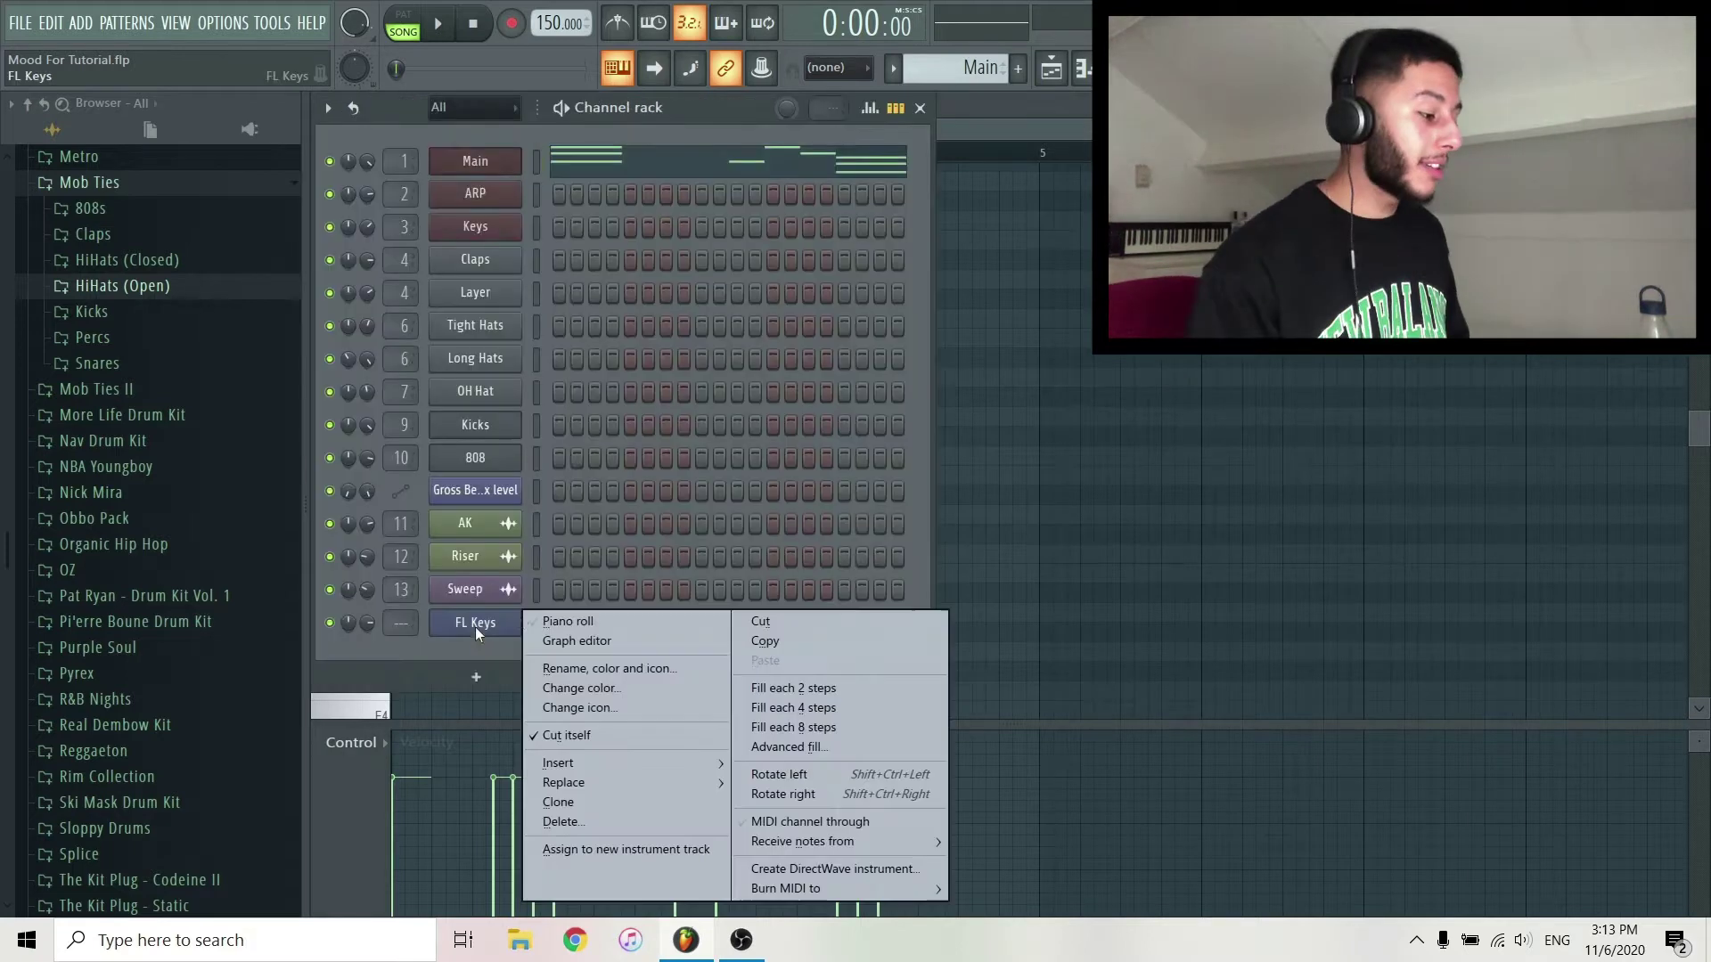
{"action": "left_click", "coordinate": [564, 623]}
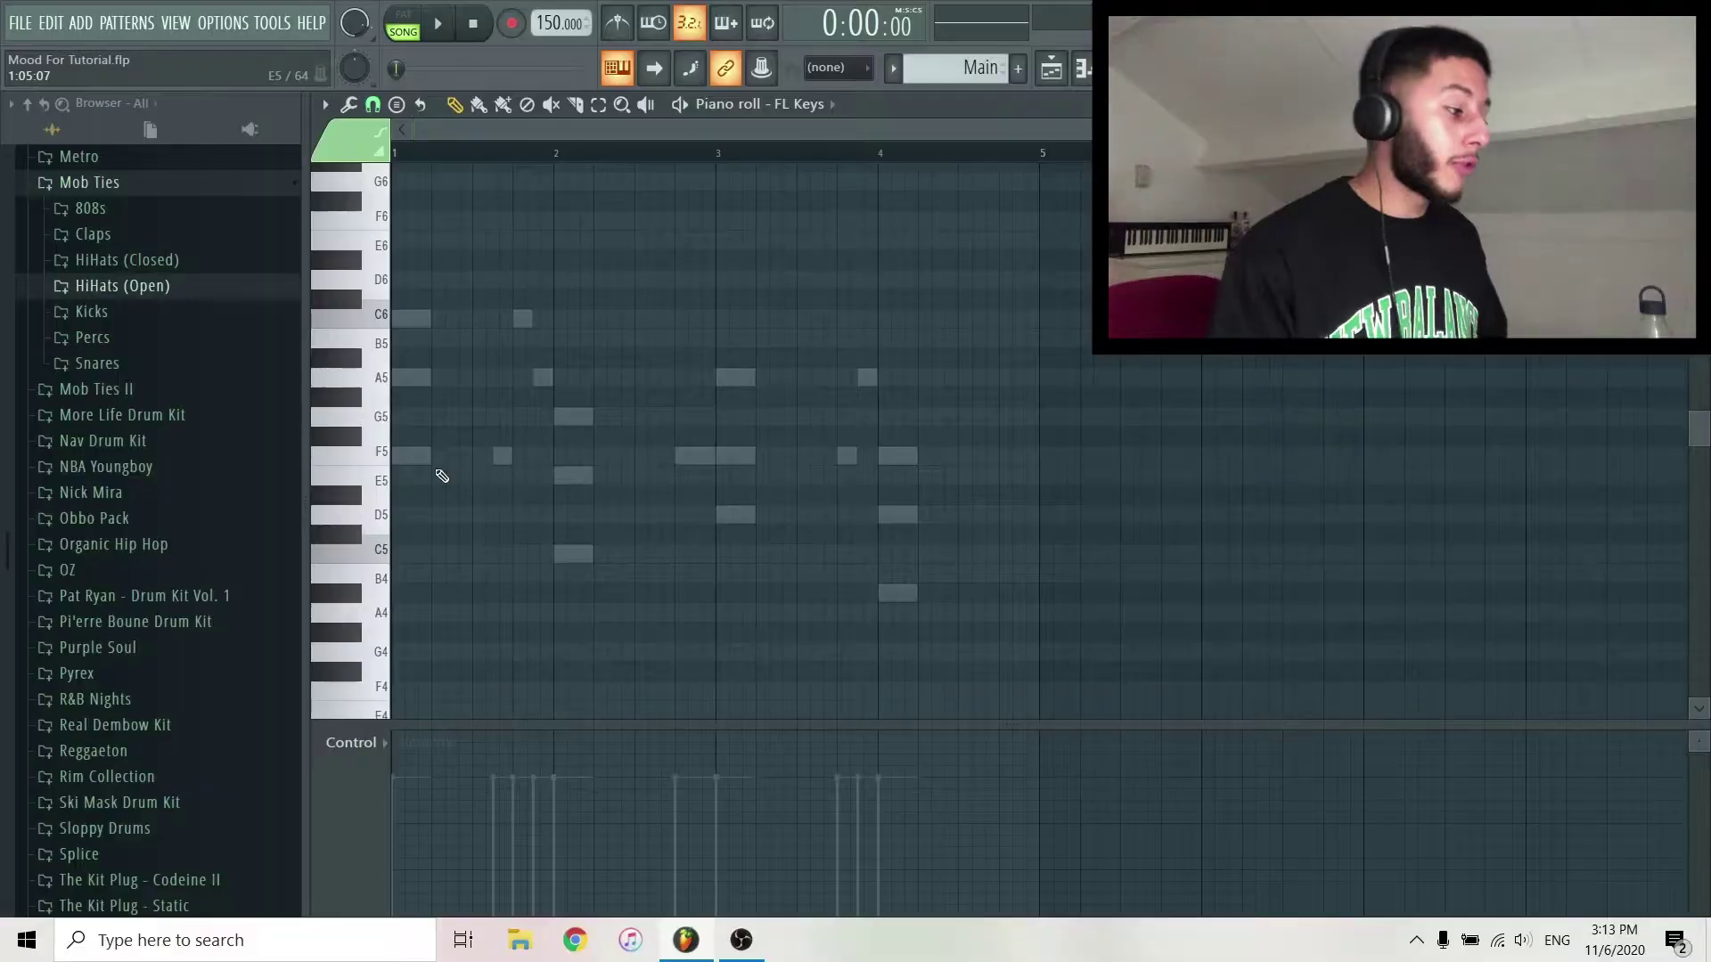
{"action": "scroll", "coordinate": [441, 485], "scroll_direction": "down", "scroll_amount": 2}
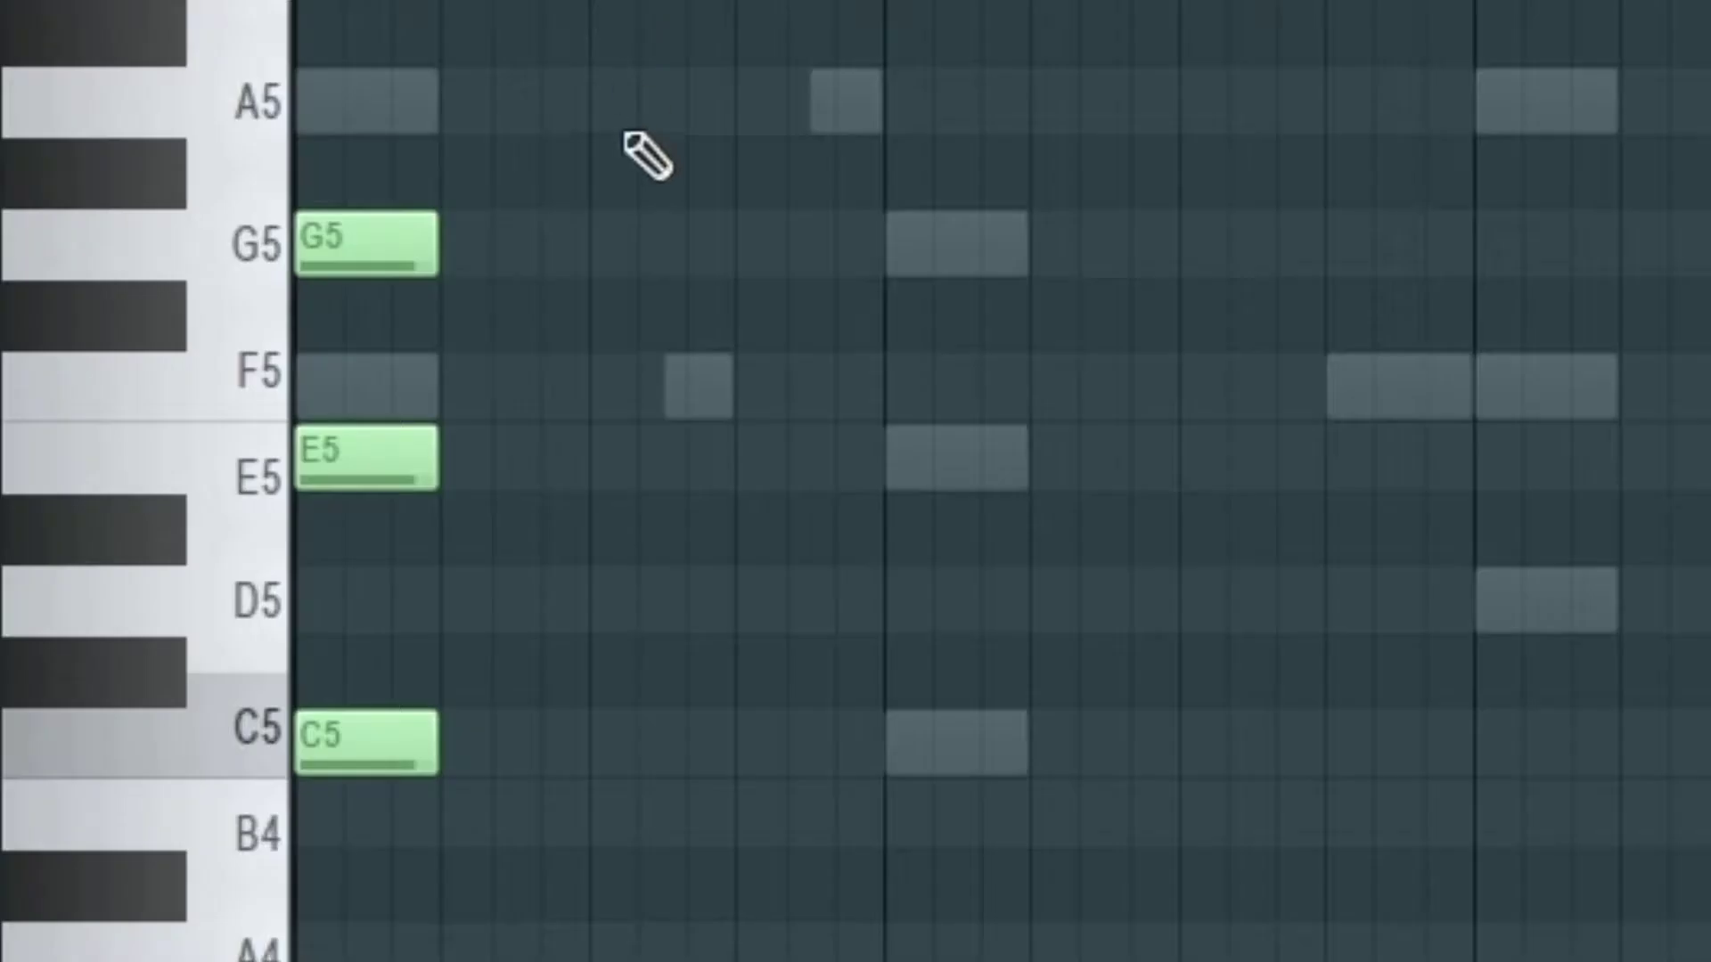
Step: Play the three-note C5, E5 and G5 chord and try shifting its middle note to compare the sound
{"action": "key", "text": "space"}
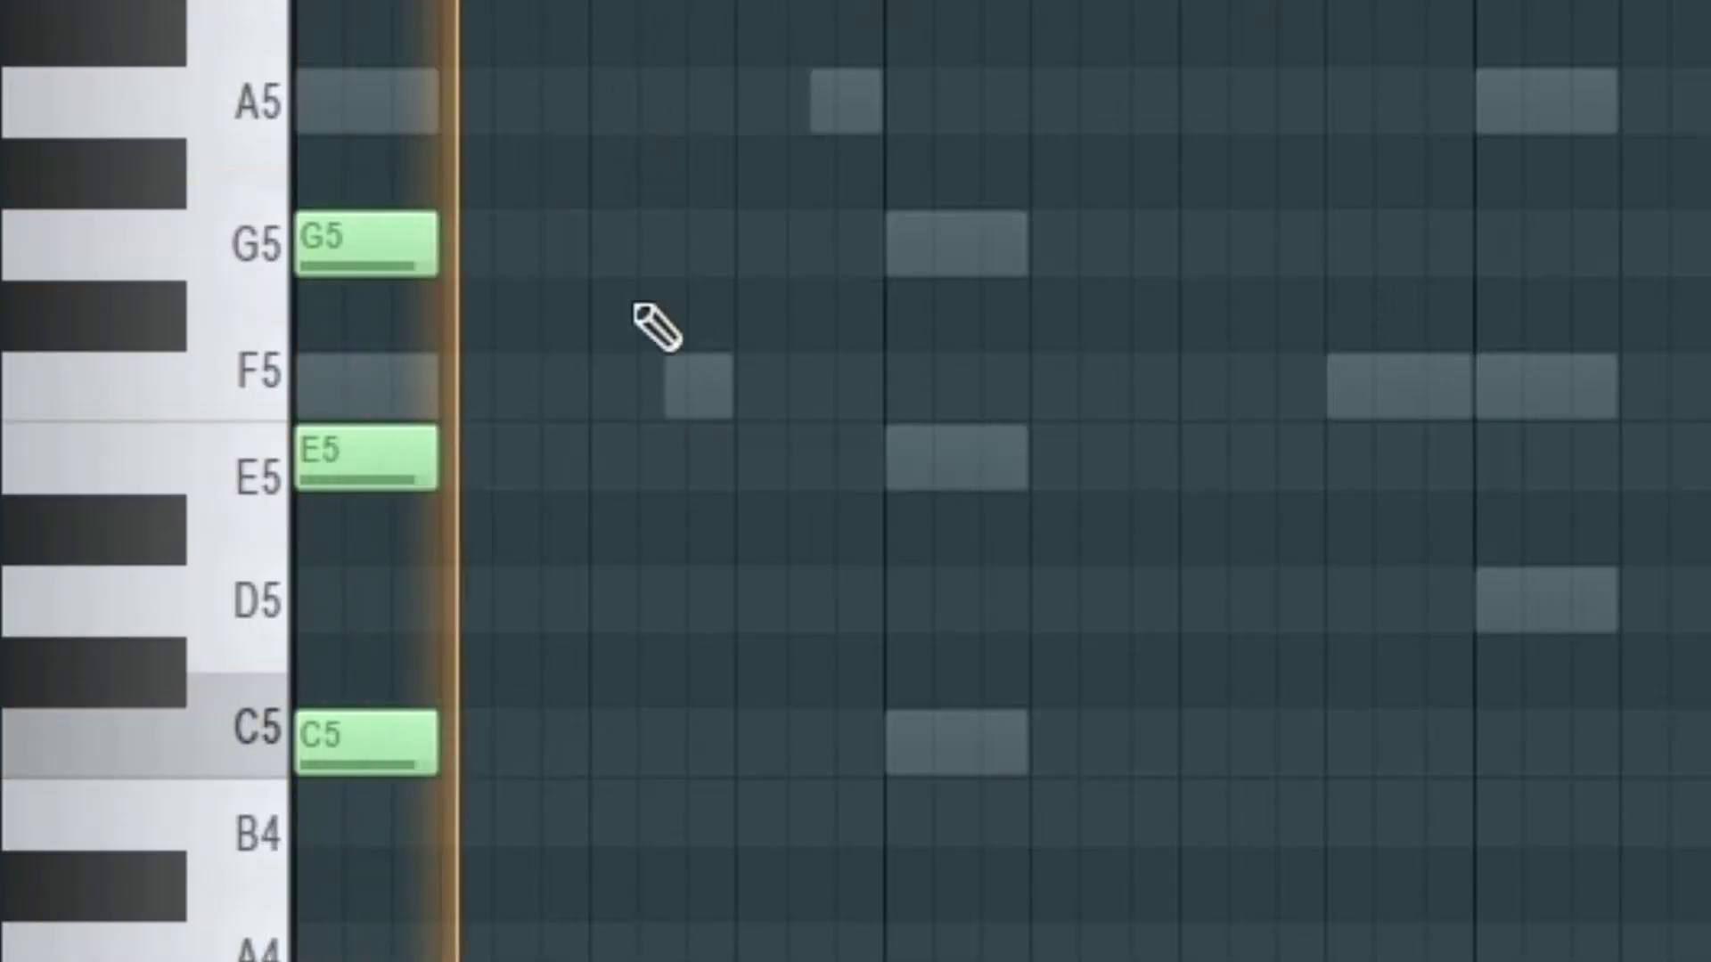
{"action": "key", "text": "space"}
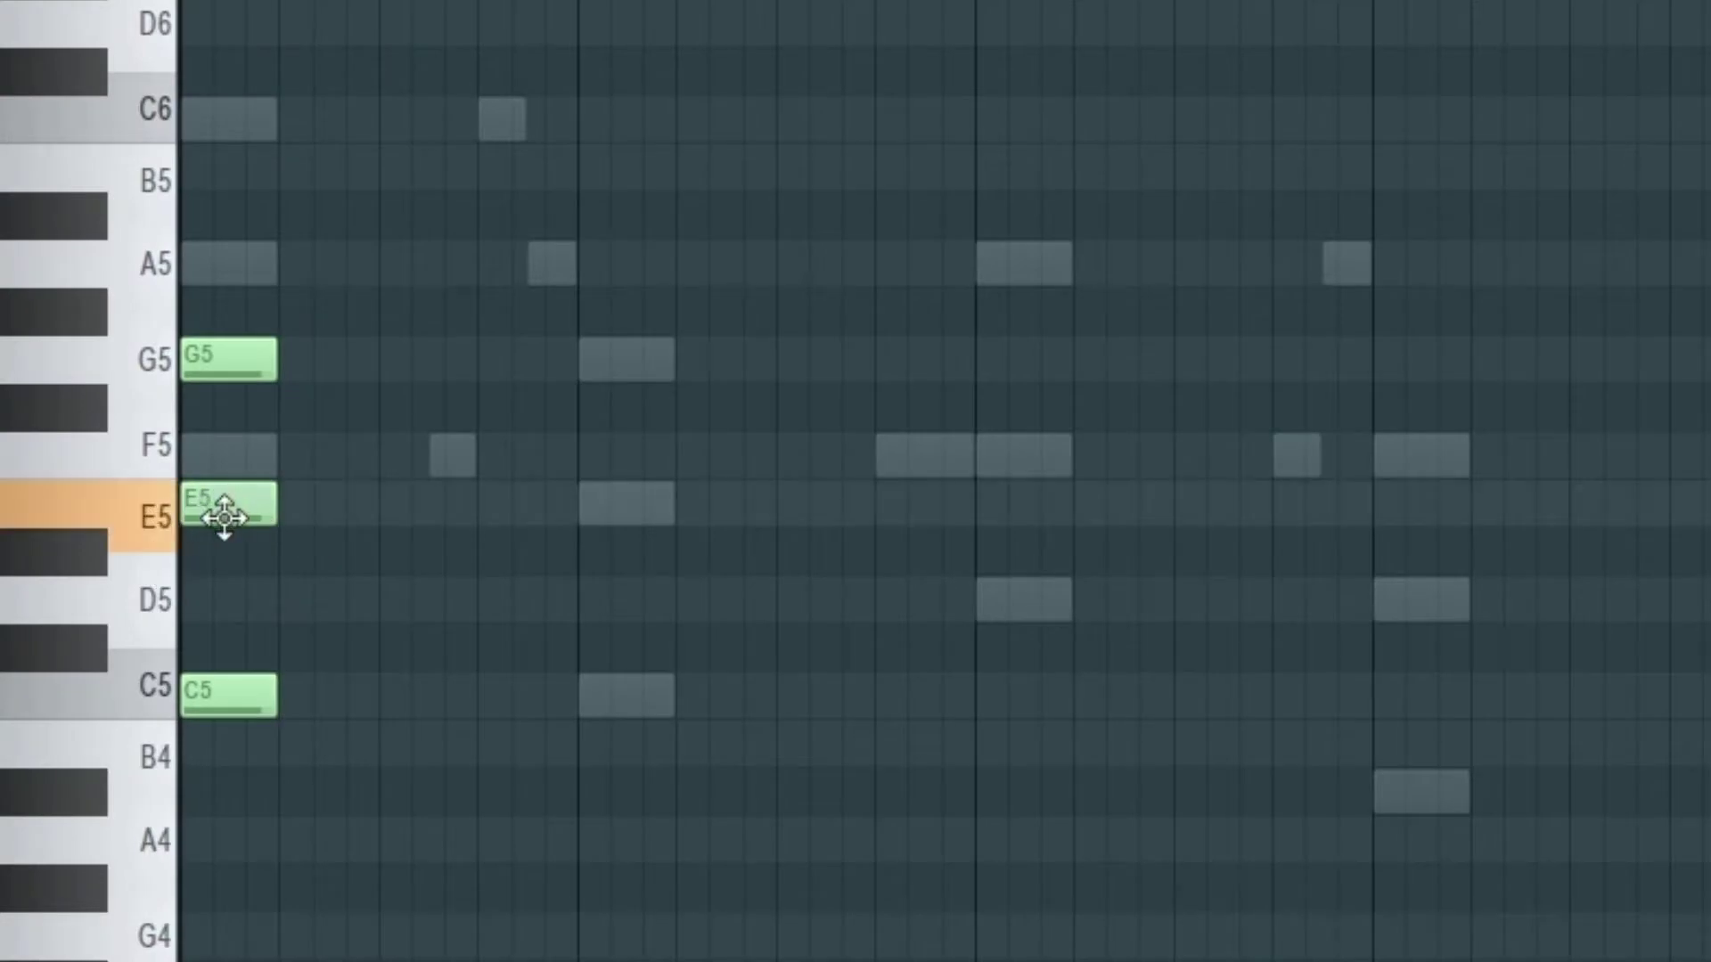
{"action": "left_click_drag", "start_coordinate": [222, 556], "coordinate": [229, 565]}
{"action": "key", "text": "space"}
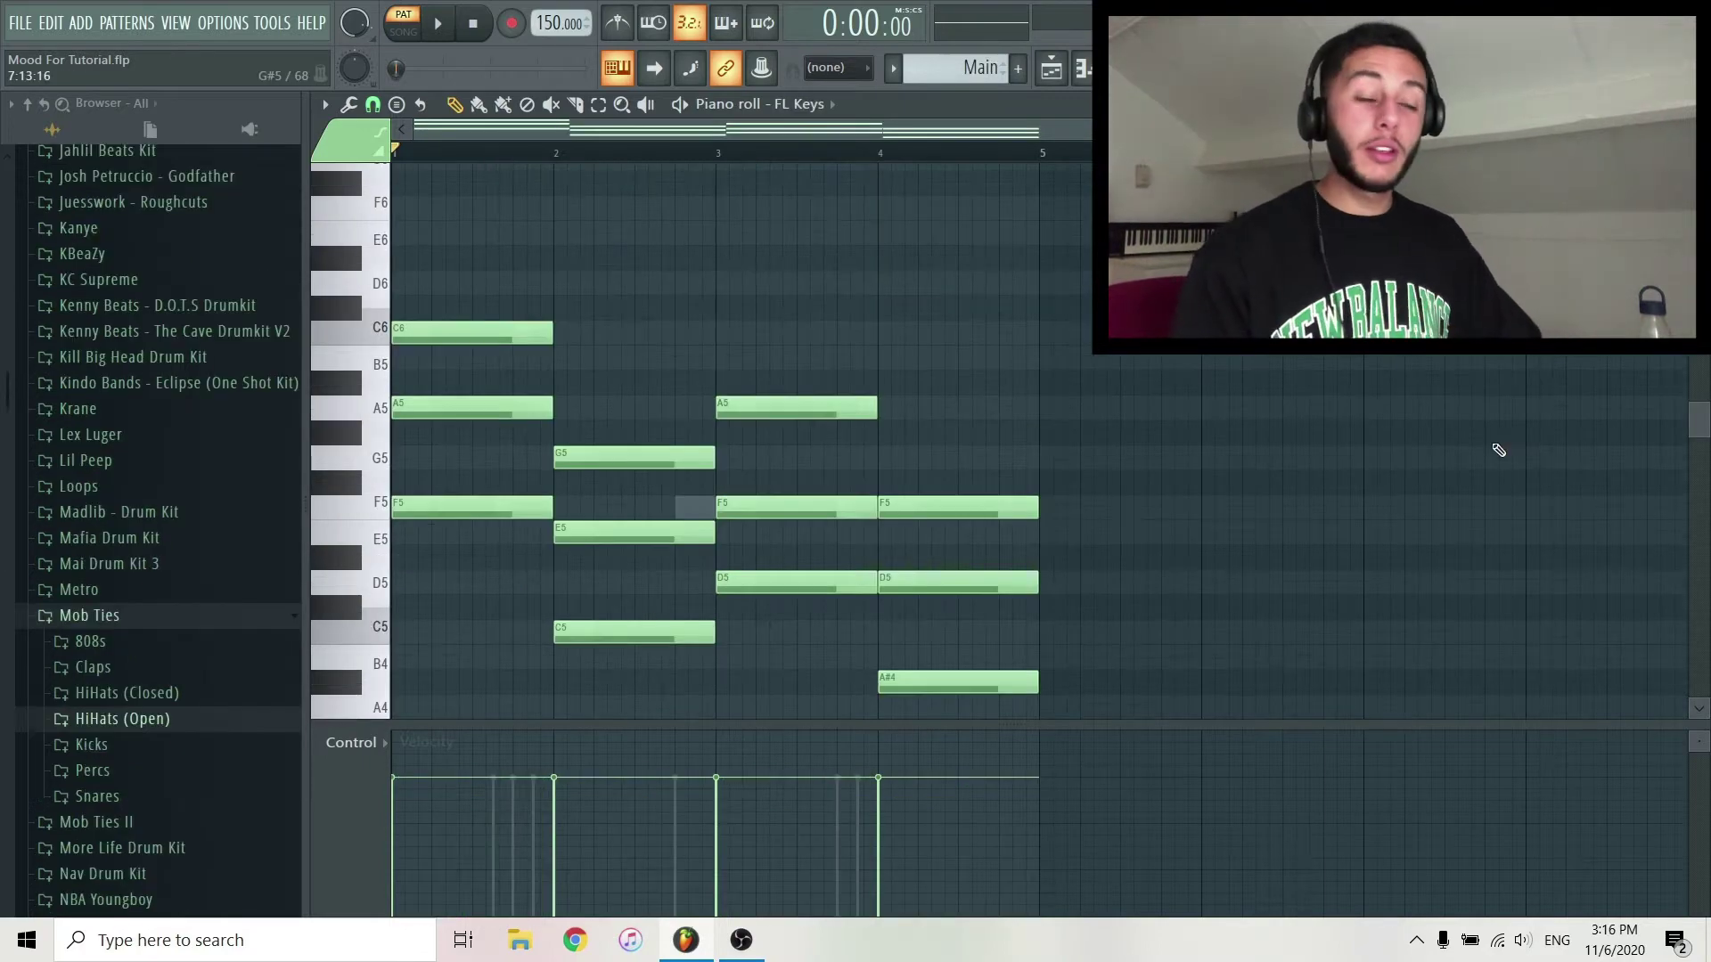
Step: Mute the Main channel in the channel rack and return to the four one-bar chords of FL Keys
{"action": "left_click", "coordinate": [1123, 68]}
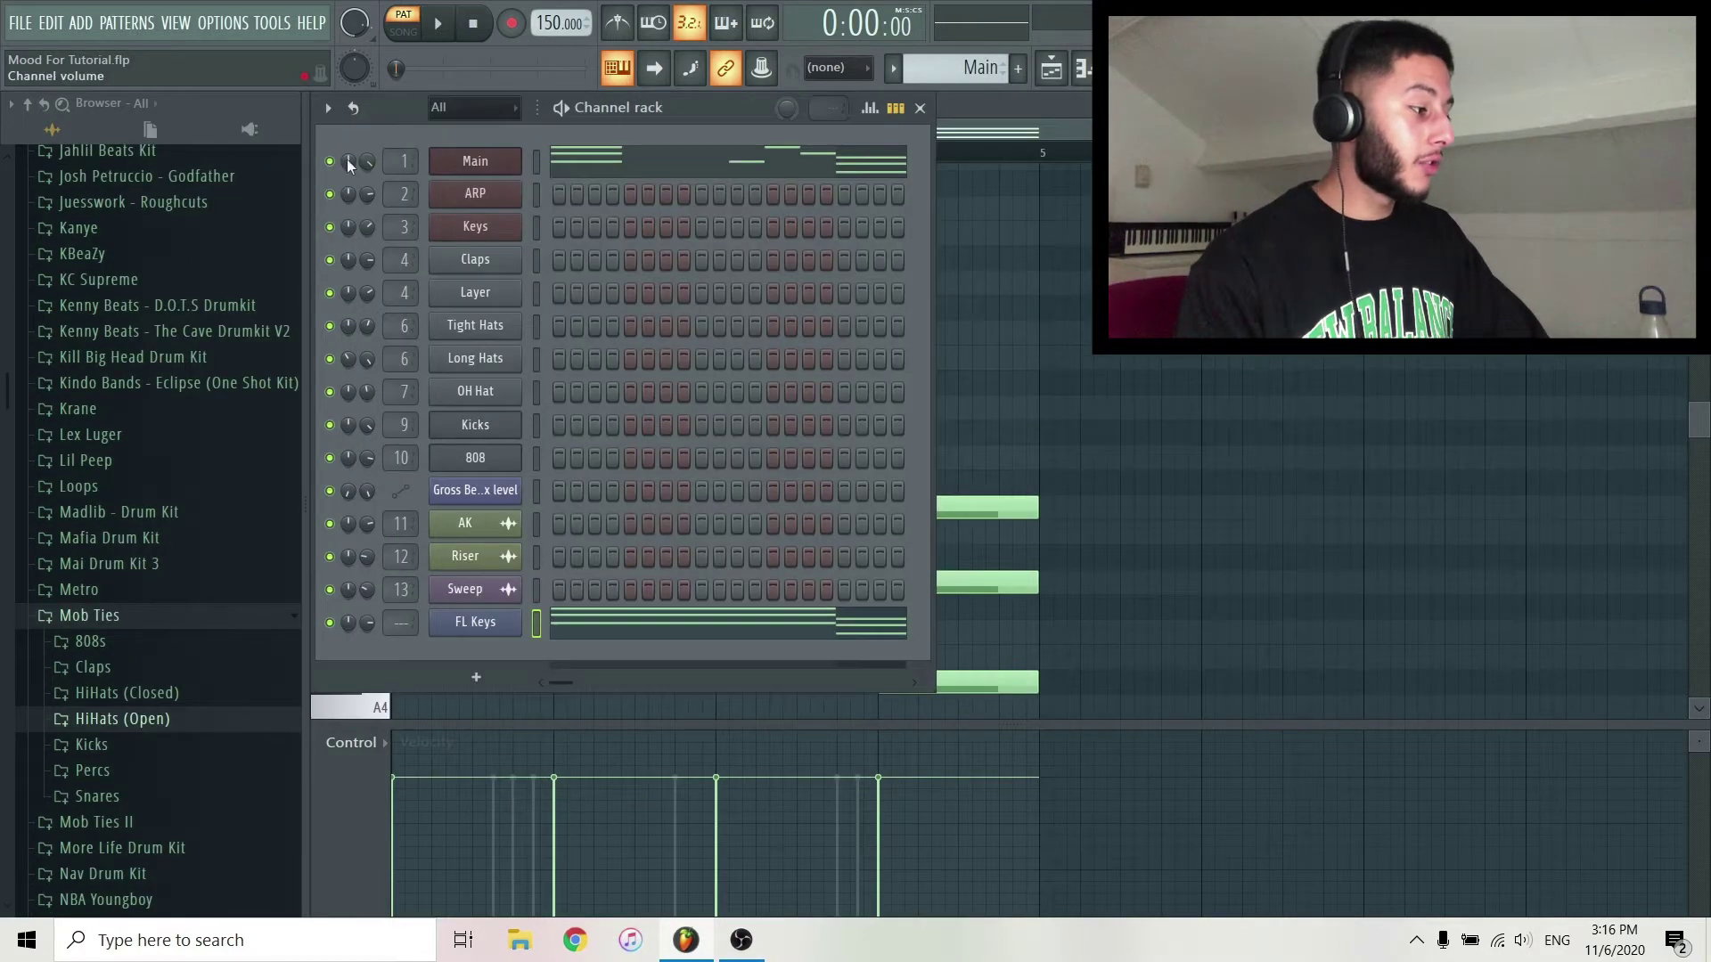
{"action": "left_click", "coordinate": [677, 631]}
{"action": "left_click", "coordinate": [677, 631]}
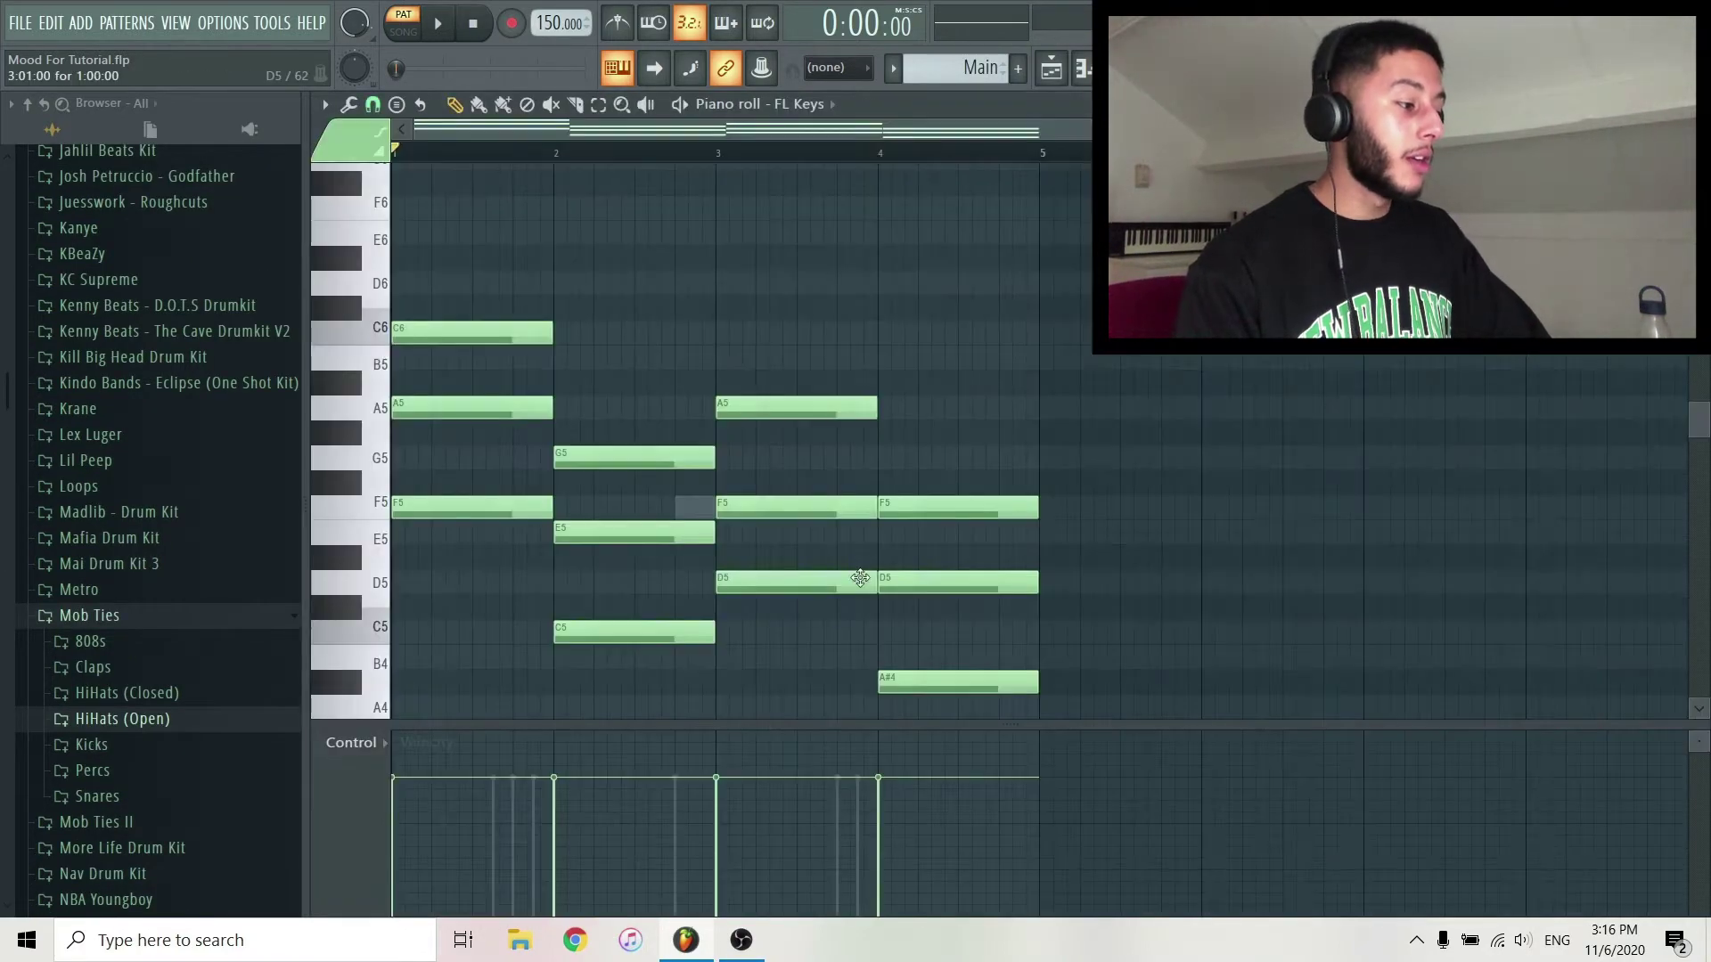
{"action": "scroll", "coordinate": [1099, 539], "scroll_direction": "down", "scroll_amount": 2}
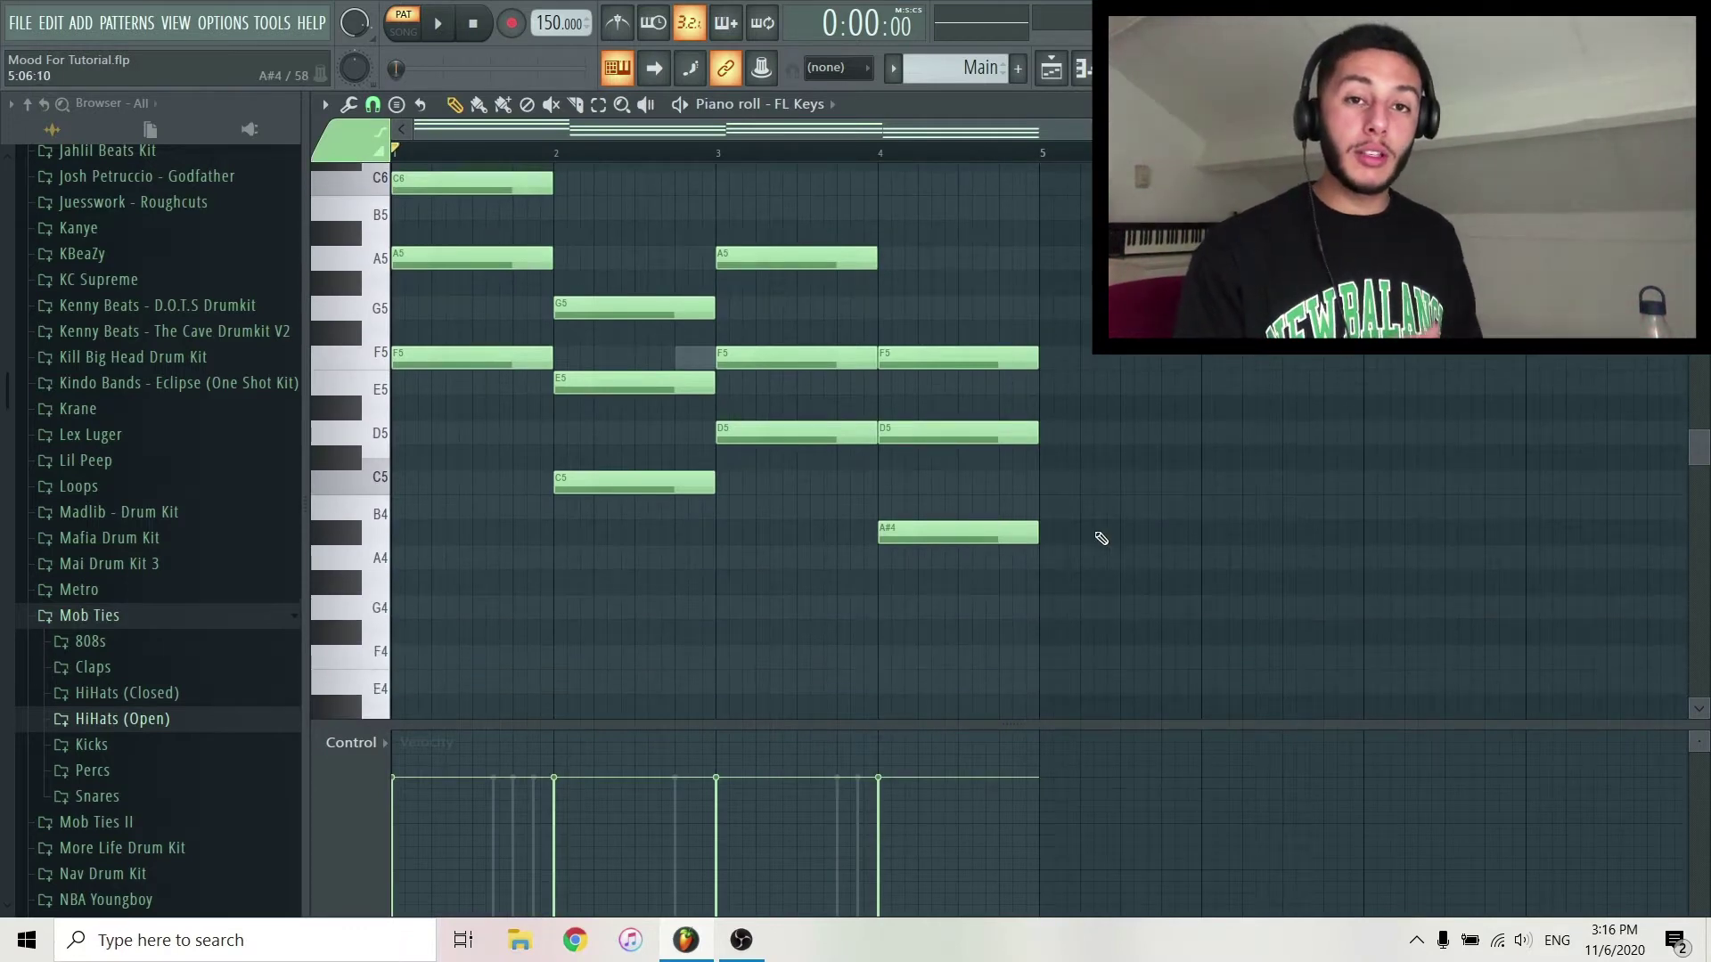
{"action": "scroll", "coordinate": [1110, 526], "scroll_direction": "up", "scroll_amount": 2}
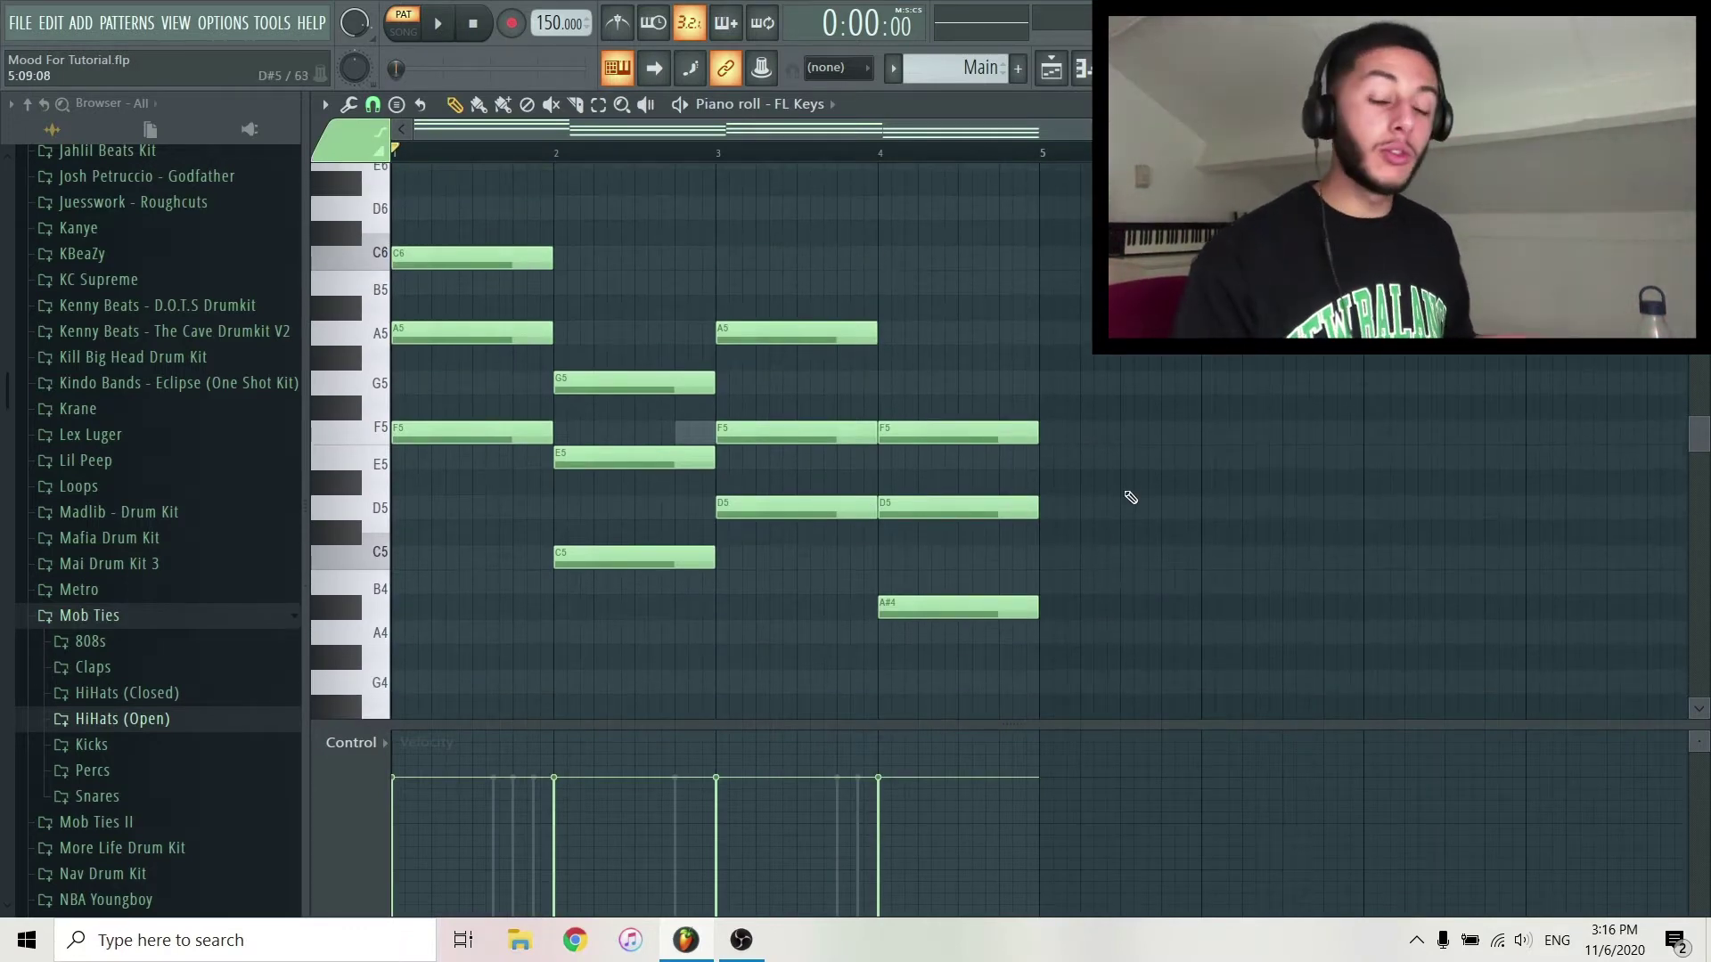
Step: Try the arpeggiator on the FL Keys chords with the Normal pattern and range 1, vary the gate, and undo it
{"action": "key", "text": "alt+a"}
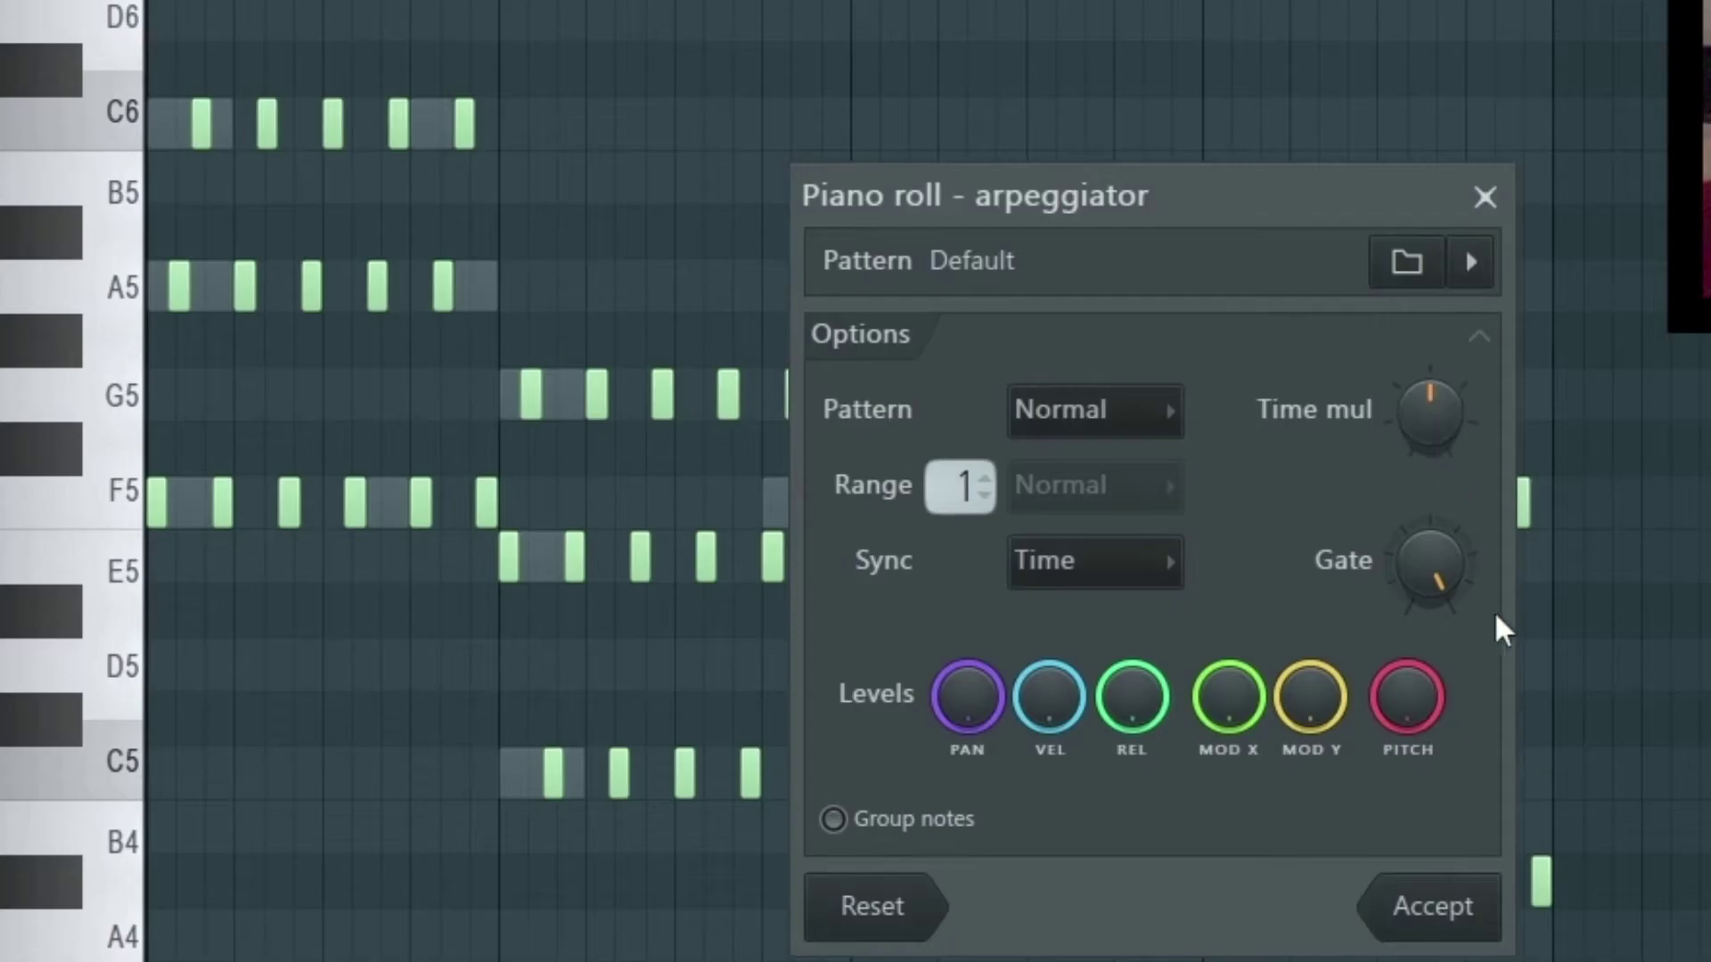
{"action": "left_click_drag", "start_coordinate": [983, 461], "coordinate": [983, 579]}
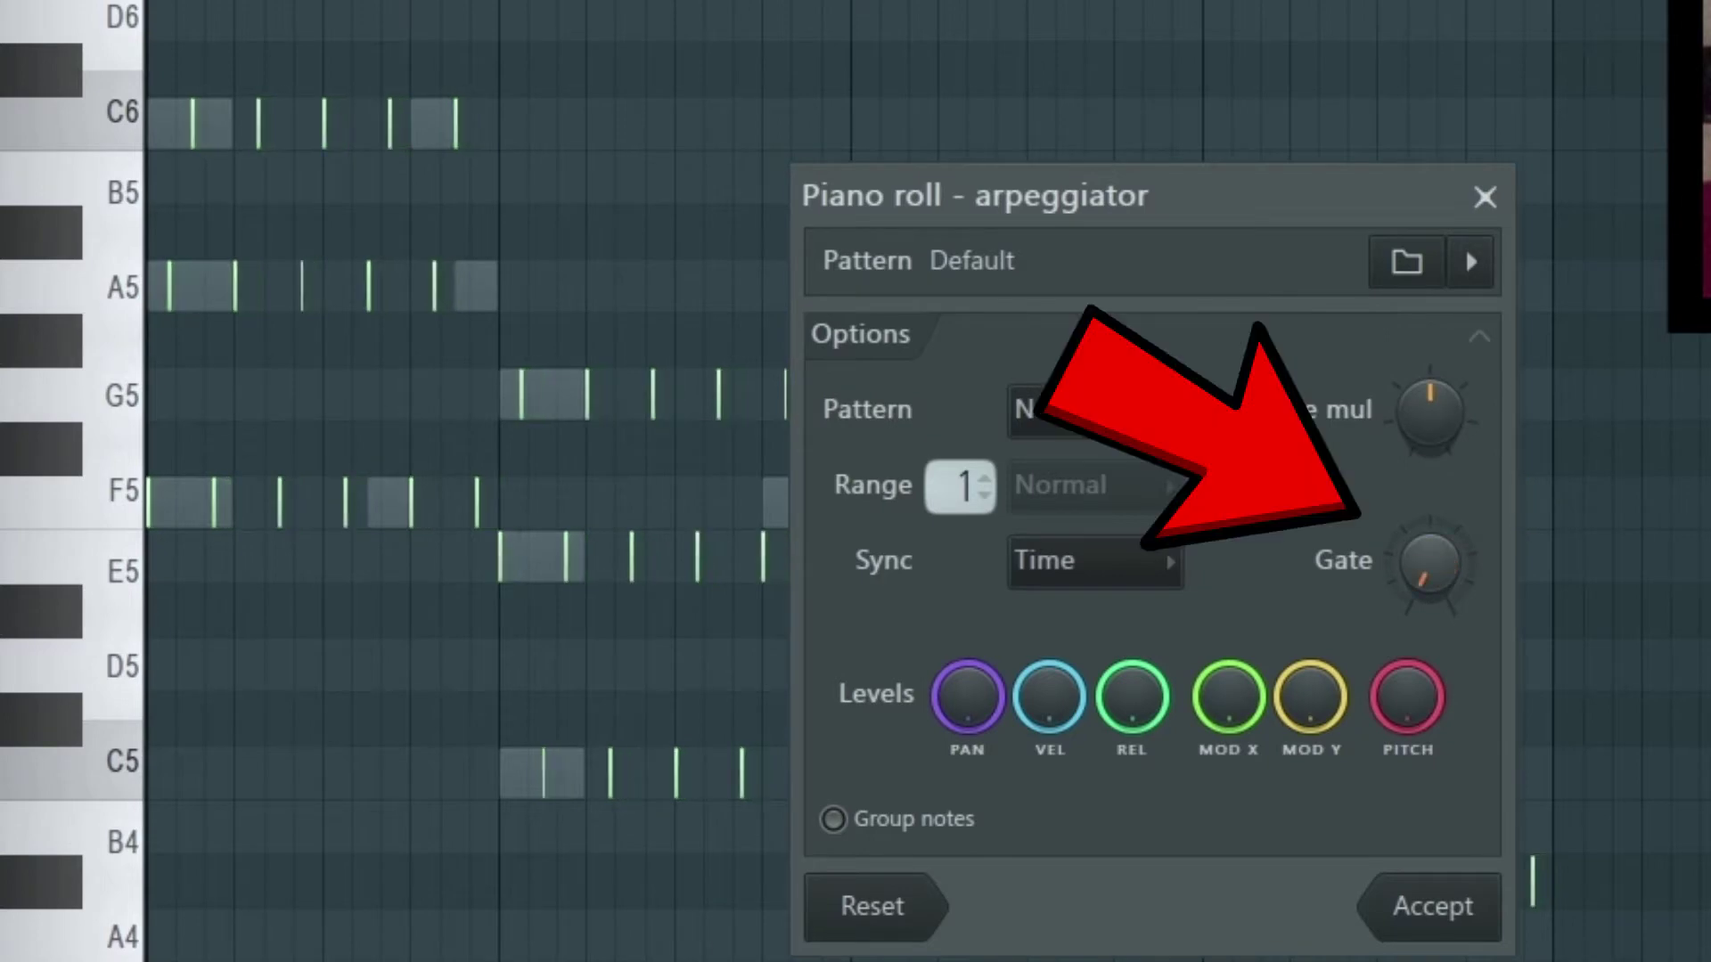
{"action": "left_click_drag", "start_coordinate": [1431, 563], "coordinate": [1430, 392]}
{"action": "left_click_drag", "start_coordinate": [1406, 562], "coordinate": [1406, 731]}
{"action": "left_click_drag", "start_coordinate": [1430, 563], "coordinate": [1430, 393]}
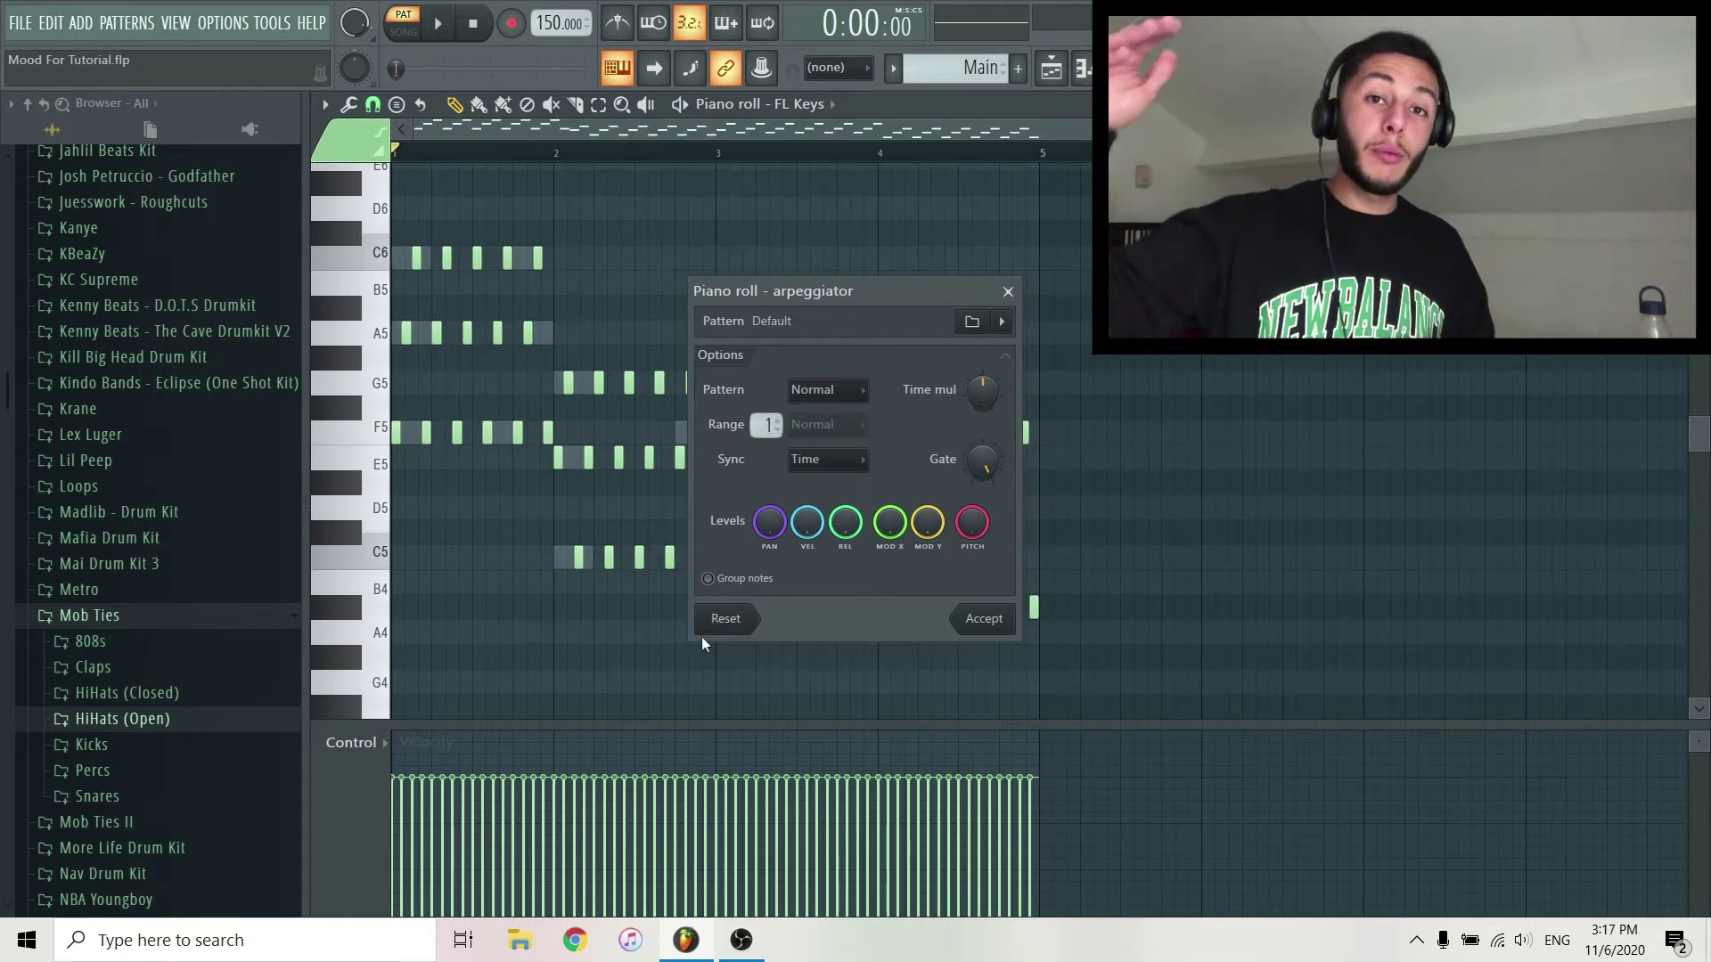
{"action": "left_click", "coordinate": [984, 618]}
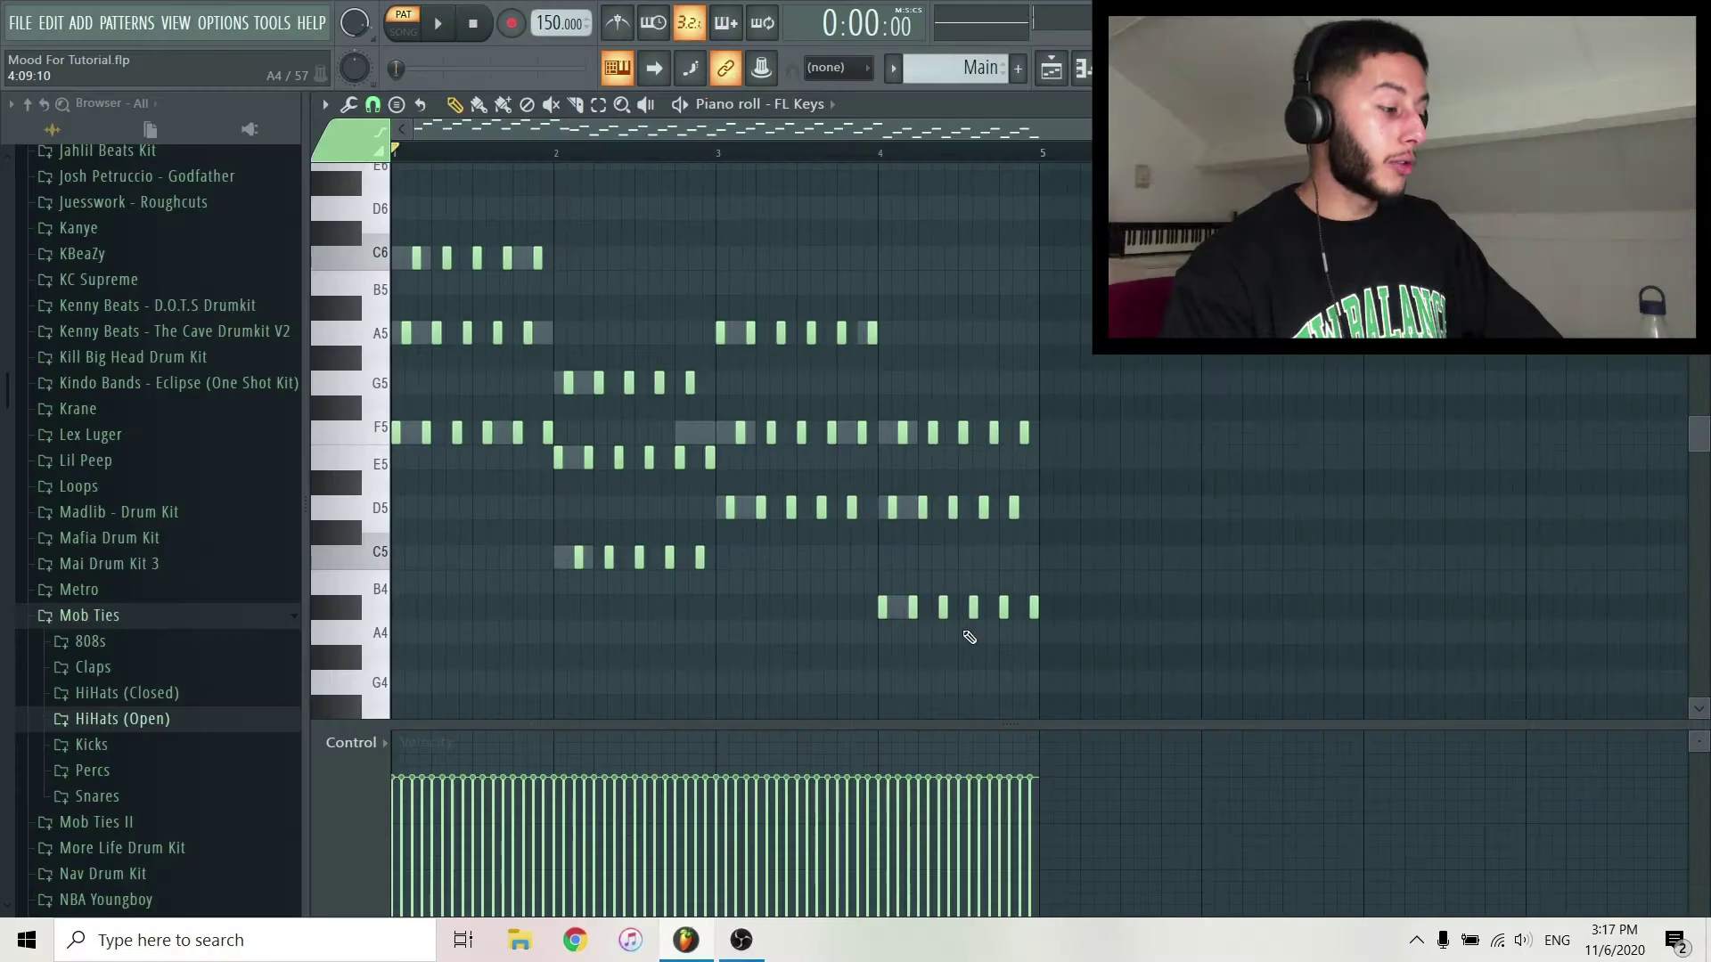
{"action": "key", "text": "ctrl+z"}
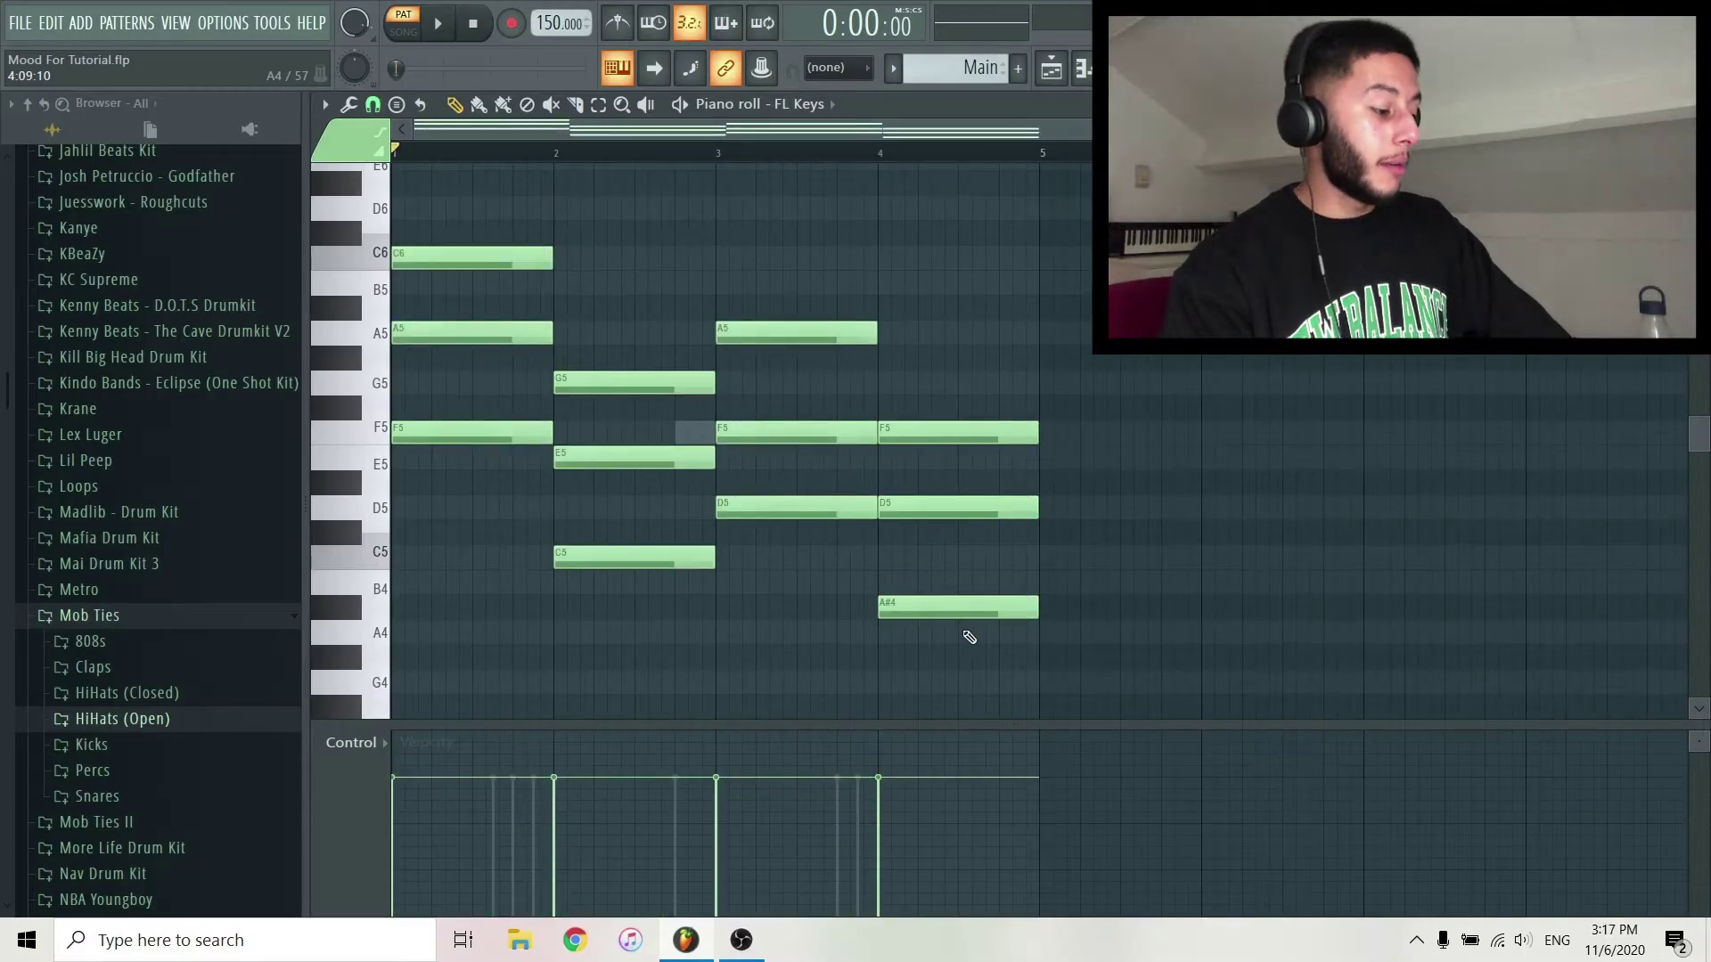
Step: Apply the arpeggiator to the FL Keys chords with the Normal pattern and a range of 4
{"action": "key", "text": "ctrl+k"}
{"action": "left_click_drag", "start_coordinate": [765, 424], "coordinate": [765, 412]}
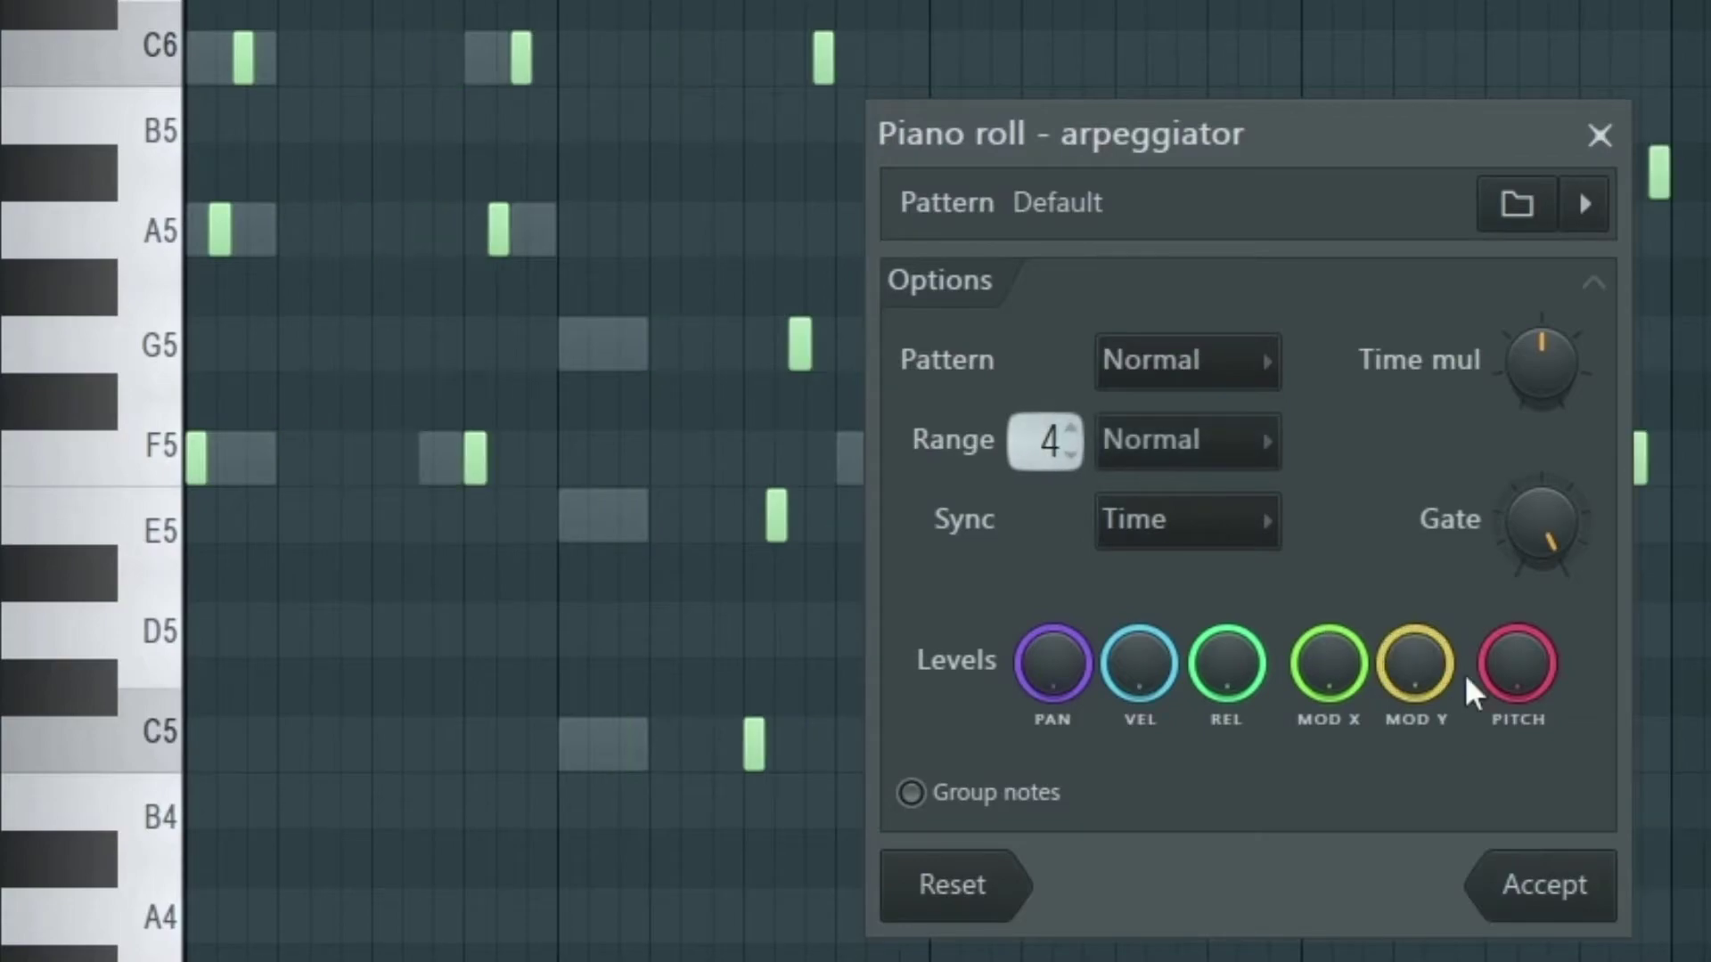
{"action": "left_click", "coordinate": [1561, 884]}
Step: Play back the arpeggiated FL Keys notes and follow them across the octaves
{"action": "scroll", "coordinate": [672, 649], "scroll_direction": "up", "scroll_amount": 5}
{"action": "key", "text": "space"}
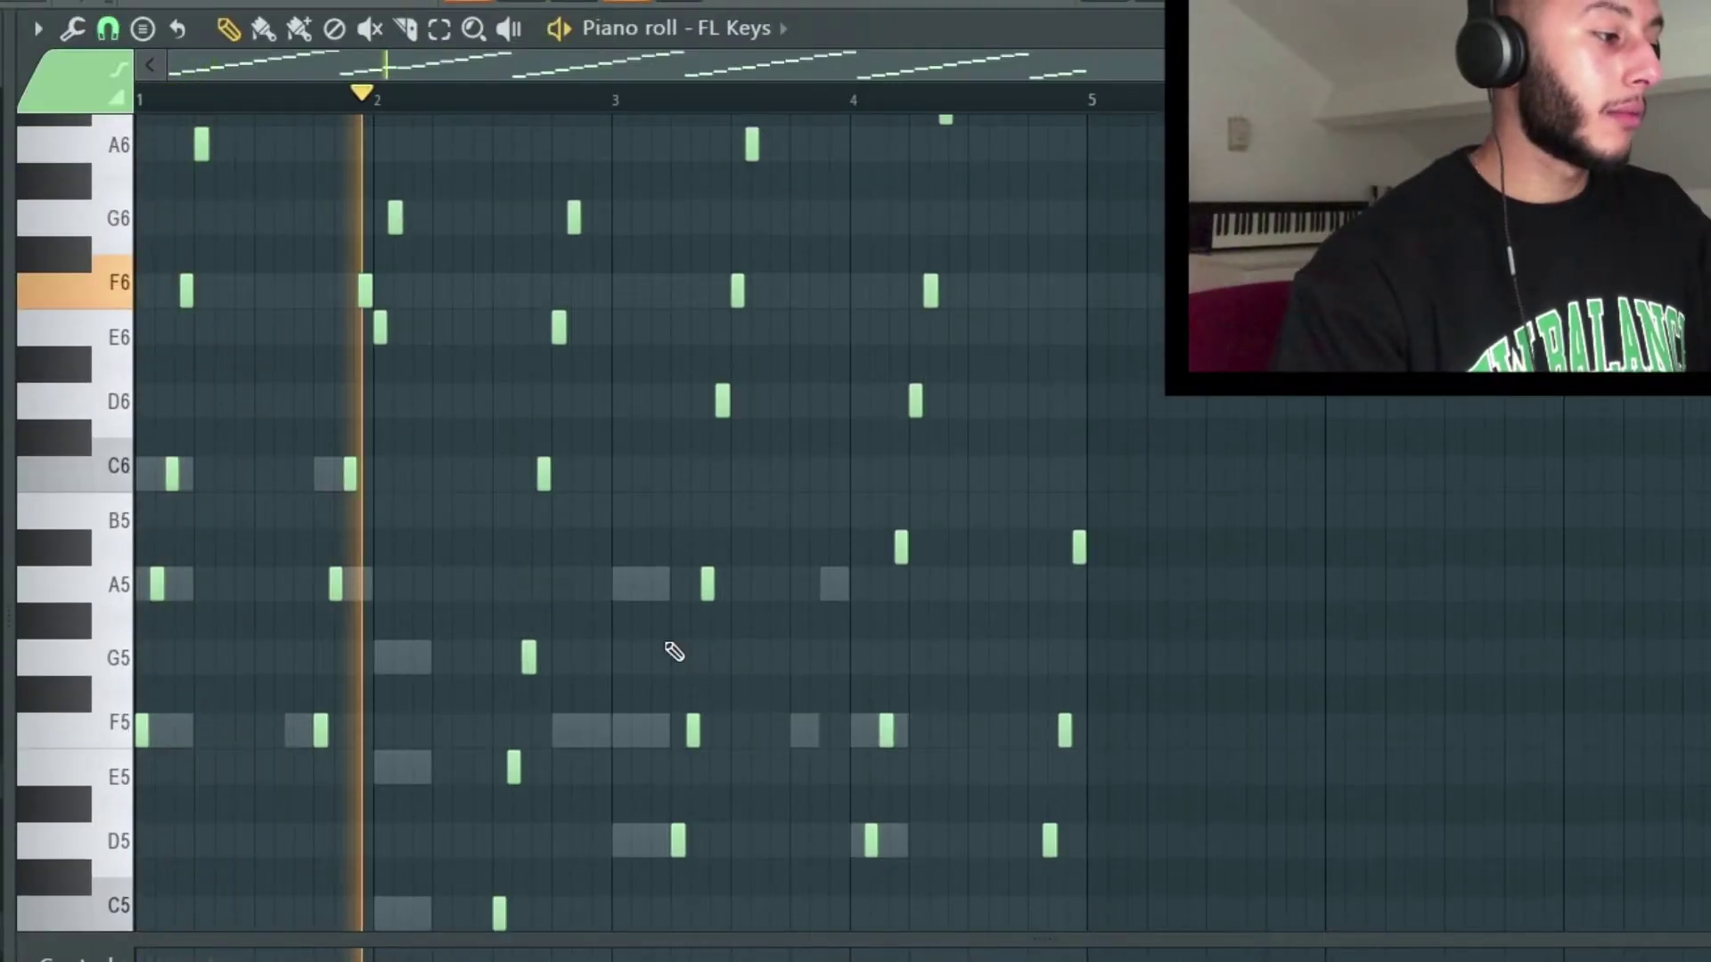
{"action": "scroll", "coordinate": [672, 650], "scroll_direction": "down", "scroll_amount": 3}
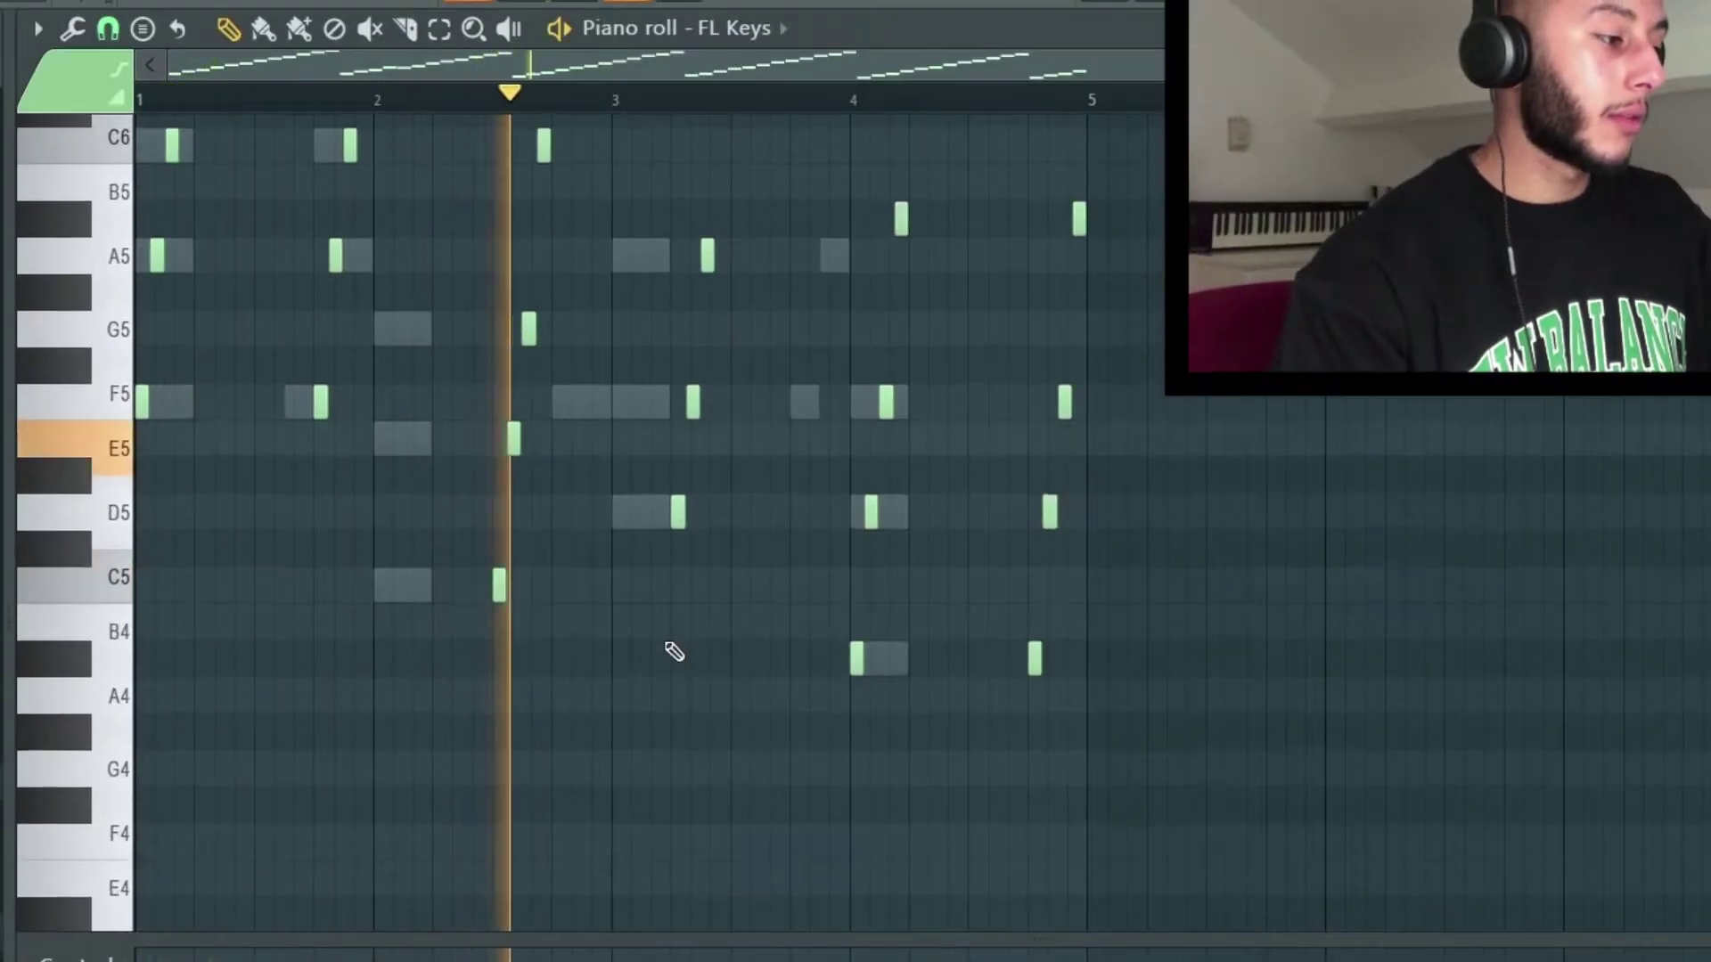
{"action": "scroll", "coordinate": [690, 655], "scroll_direction": "up", "scroll_amount": 4}
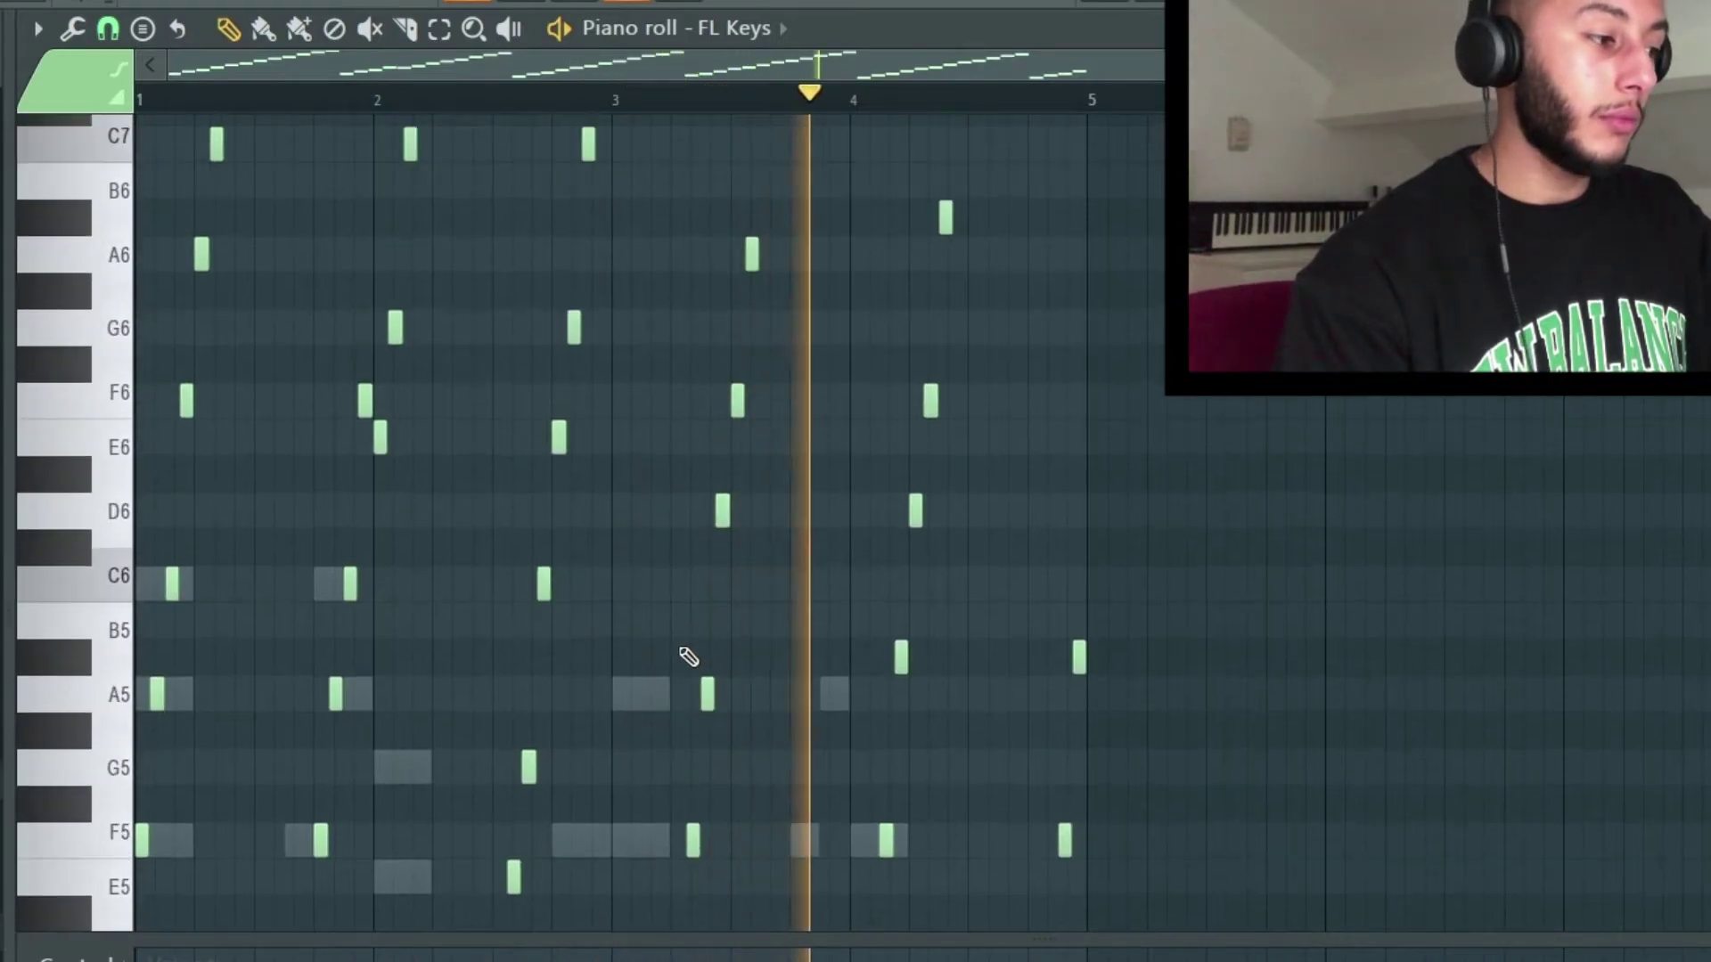
{"action": "key", "text": "space"}
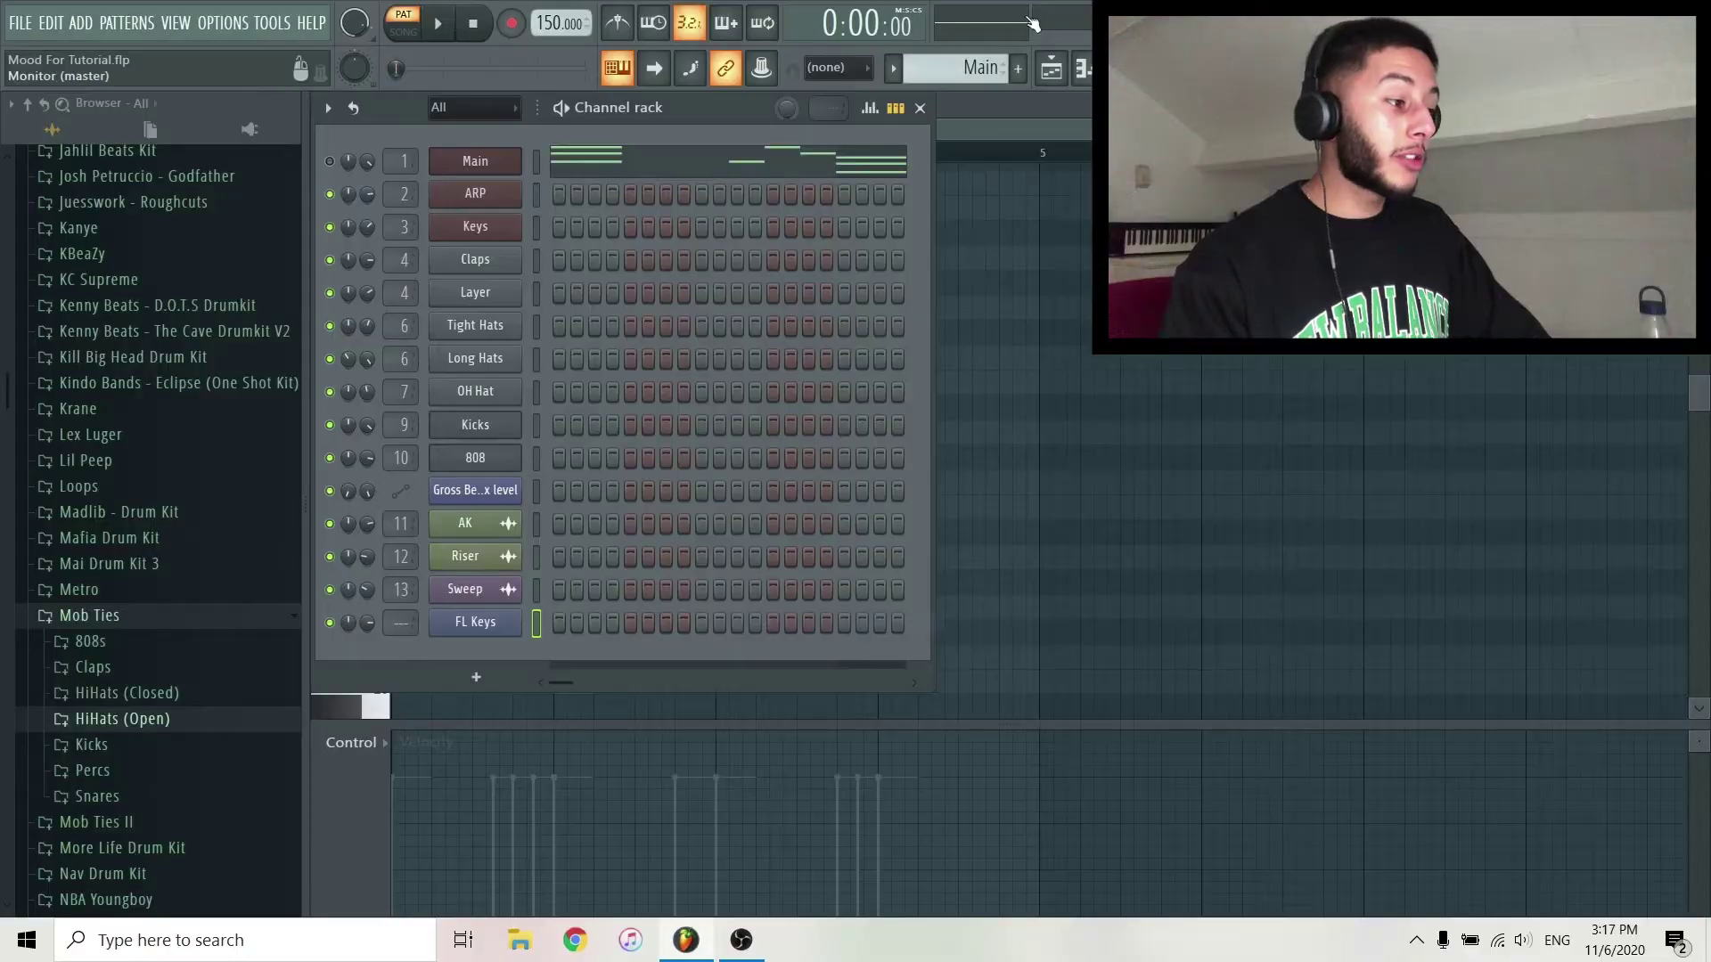
Step: Open the ARP notes in the piano roll, play them and inspect the Gross Beat effect on the ARP mixer track
{"action": "left_click", "coordinate": [864, 206]}
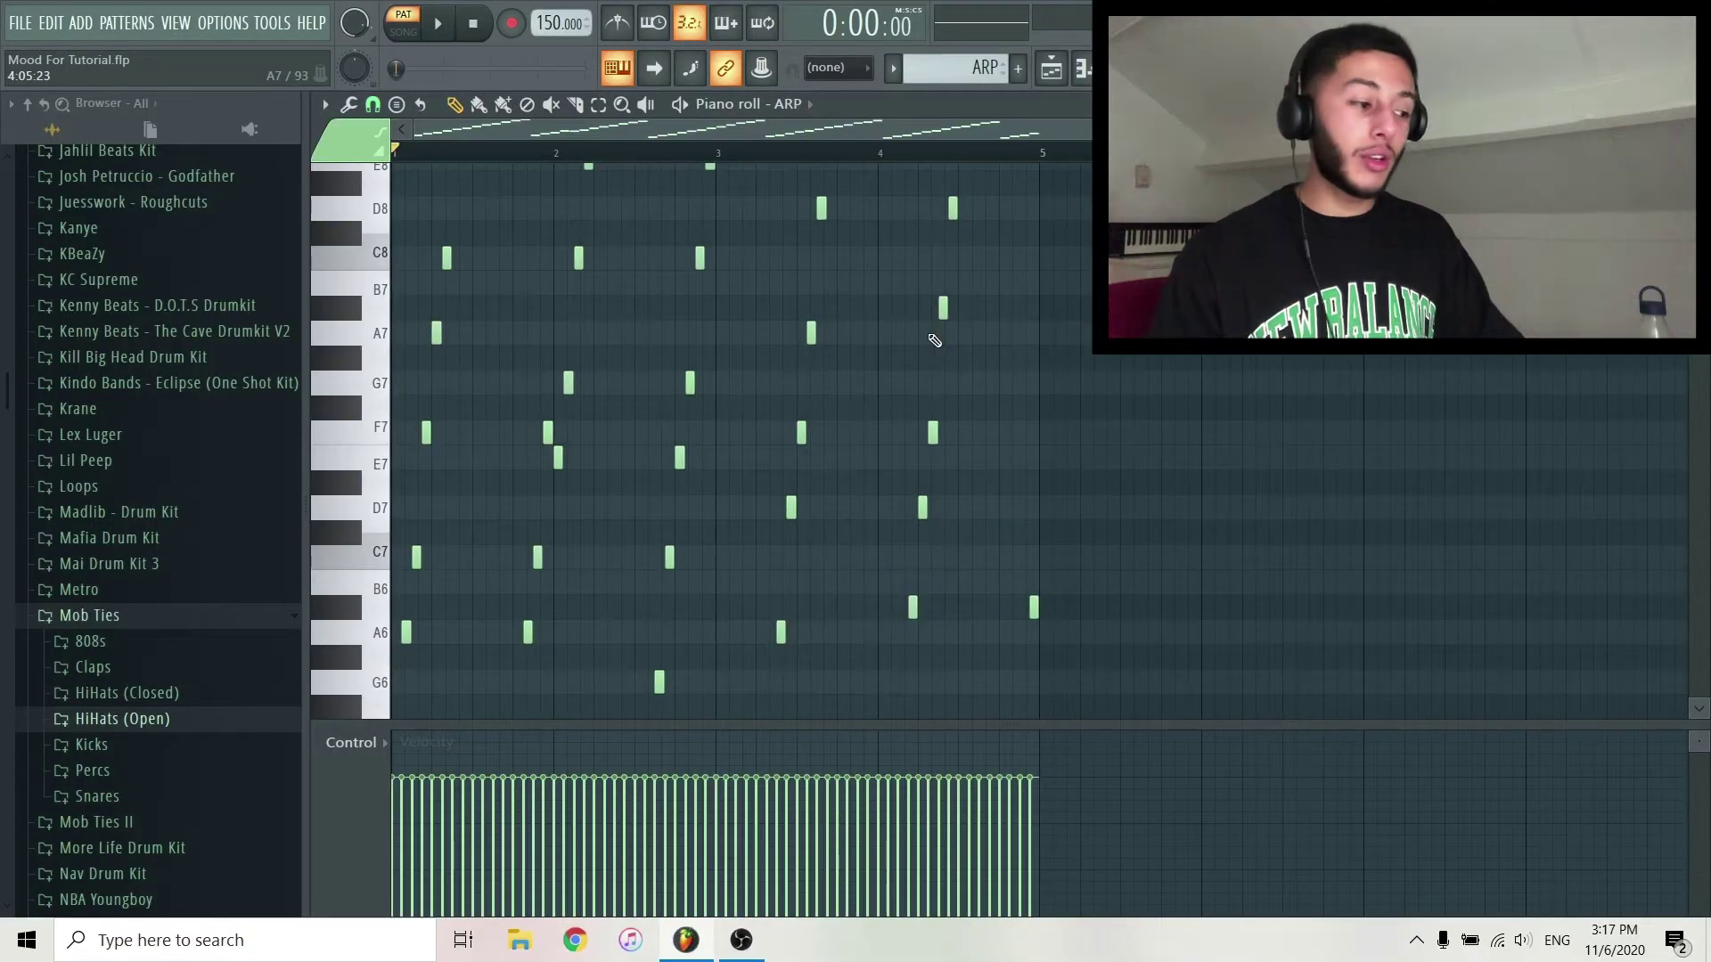
{"action": "key", "text": "space"}
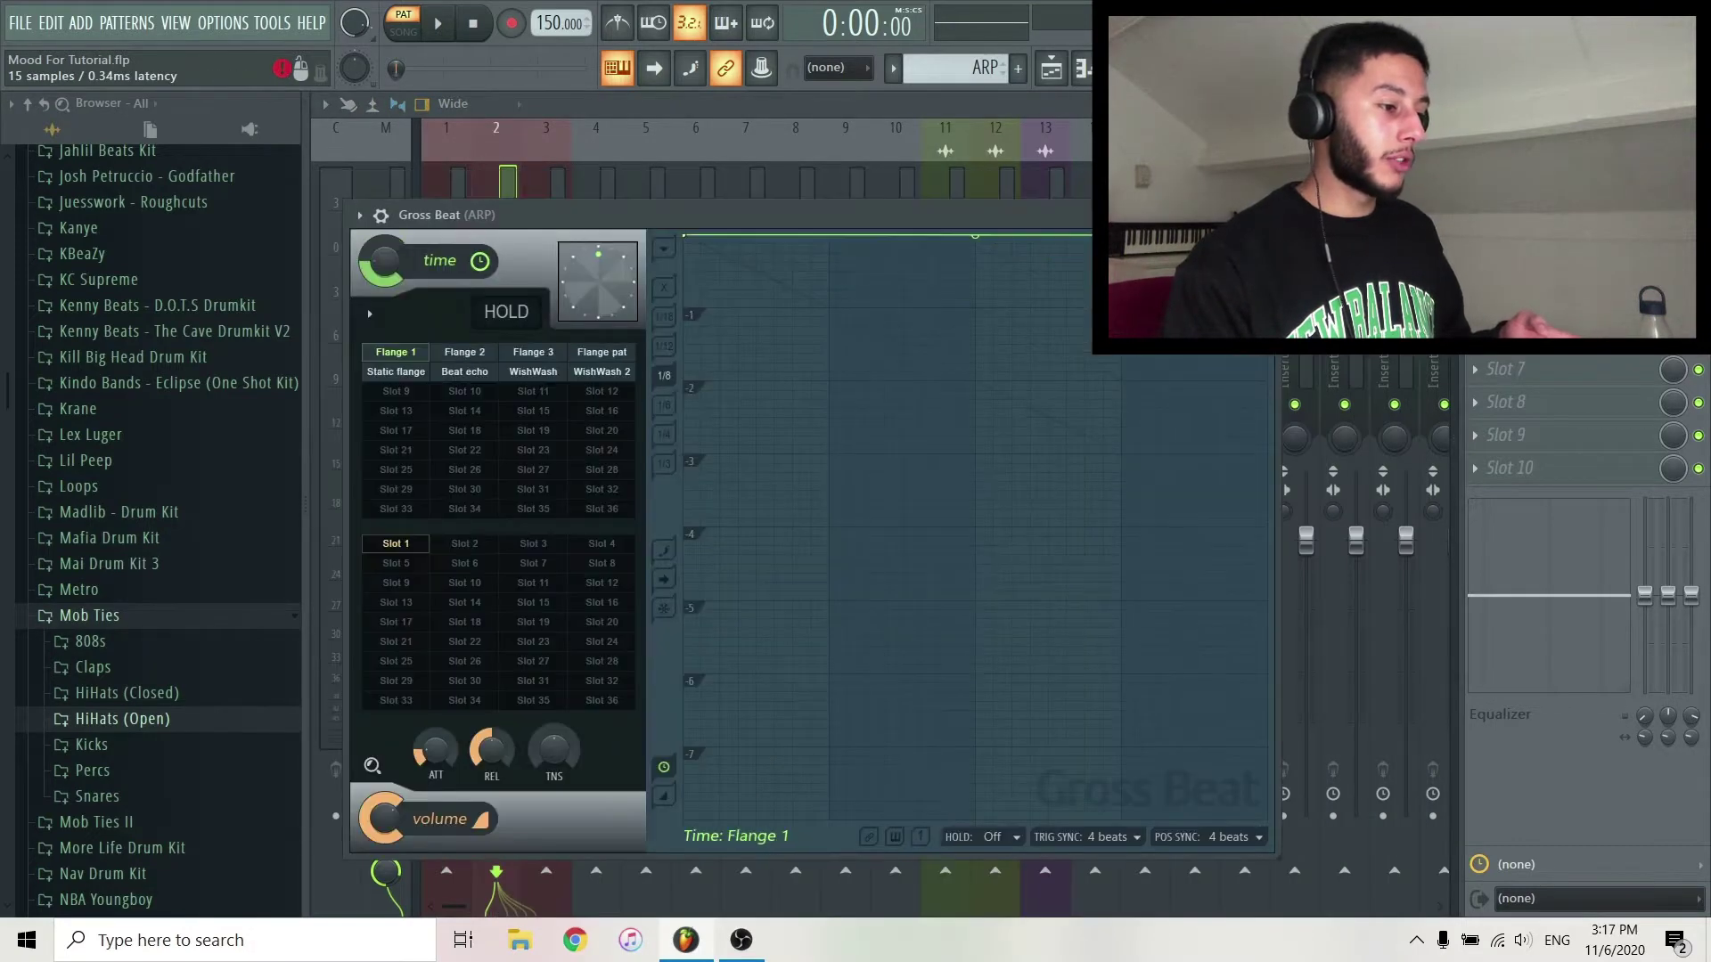
{"action": "key", "text": "Escape"}
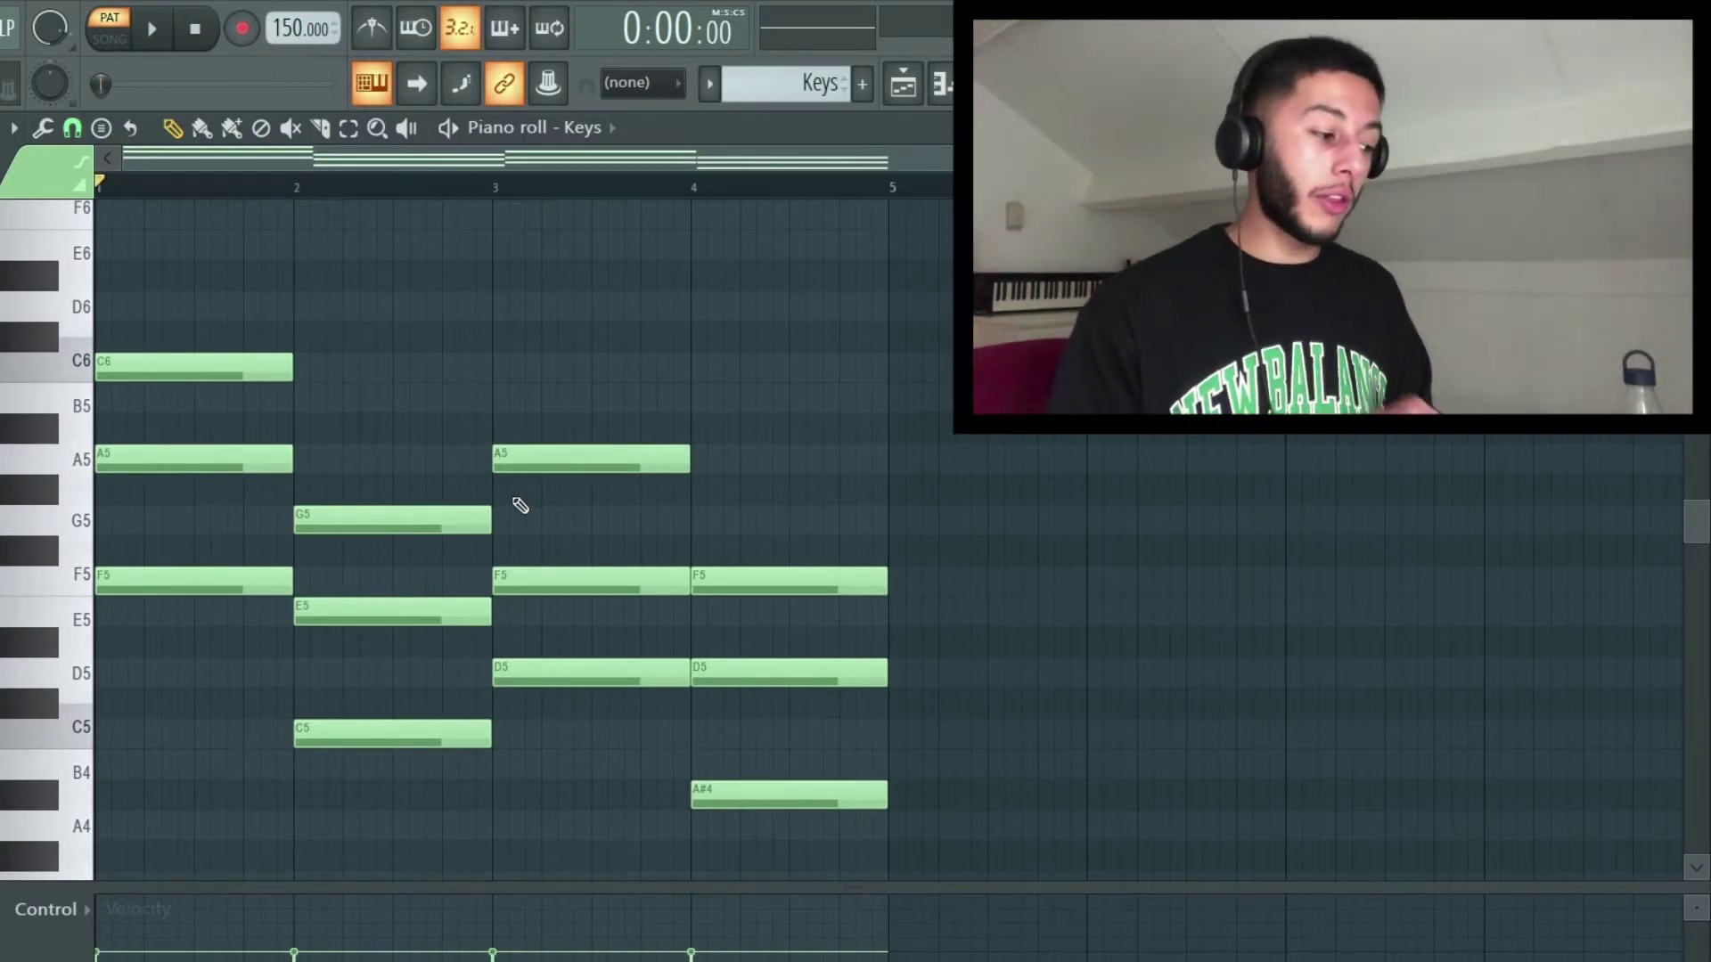
Step: Play the chord progression of the Keys pattern and examine how the patterns are arranged in the playlist
{"action": "key", "text": "space"}
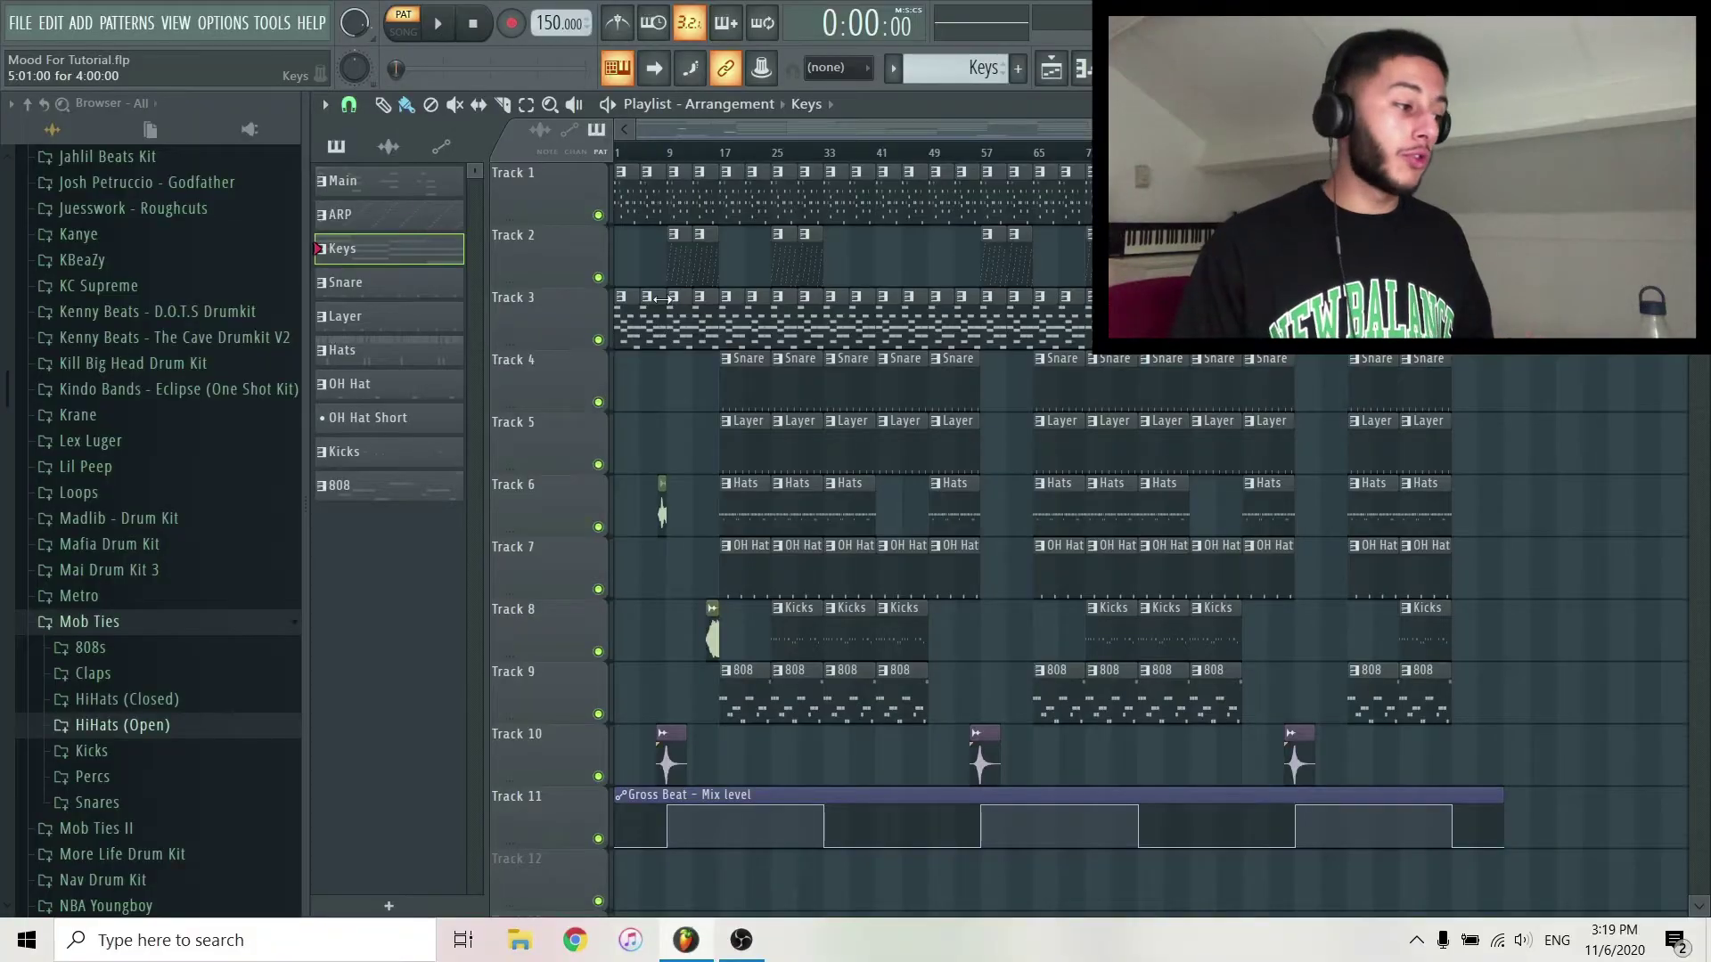
{"action": "scroll", "coordinate": [706, 237], "scroll_direction": "up", "scroll_amount": 3, "text": "ctrl"}
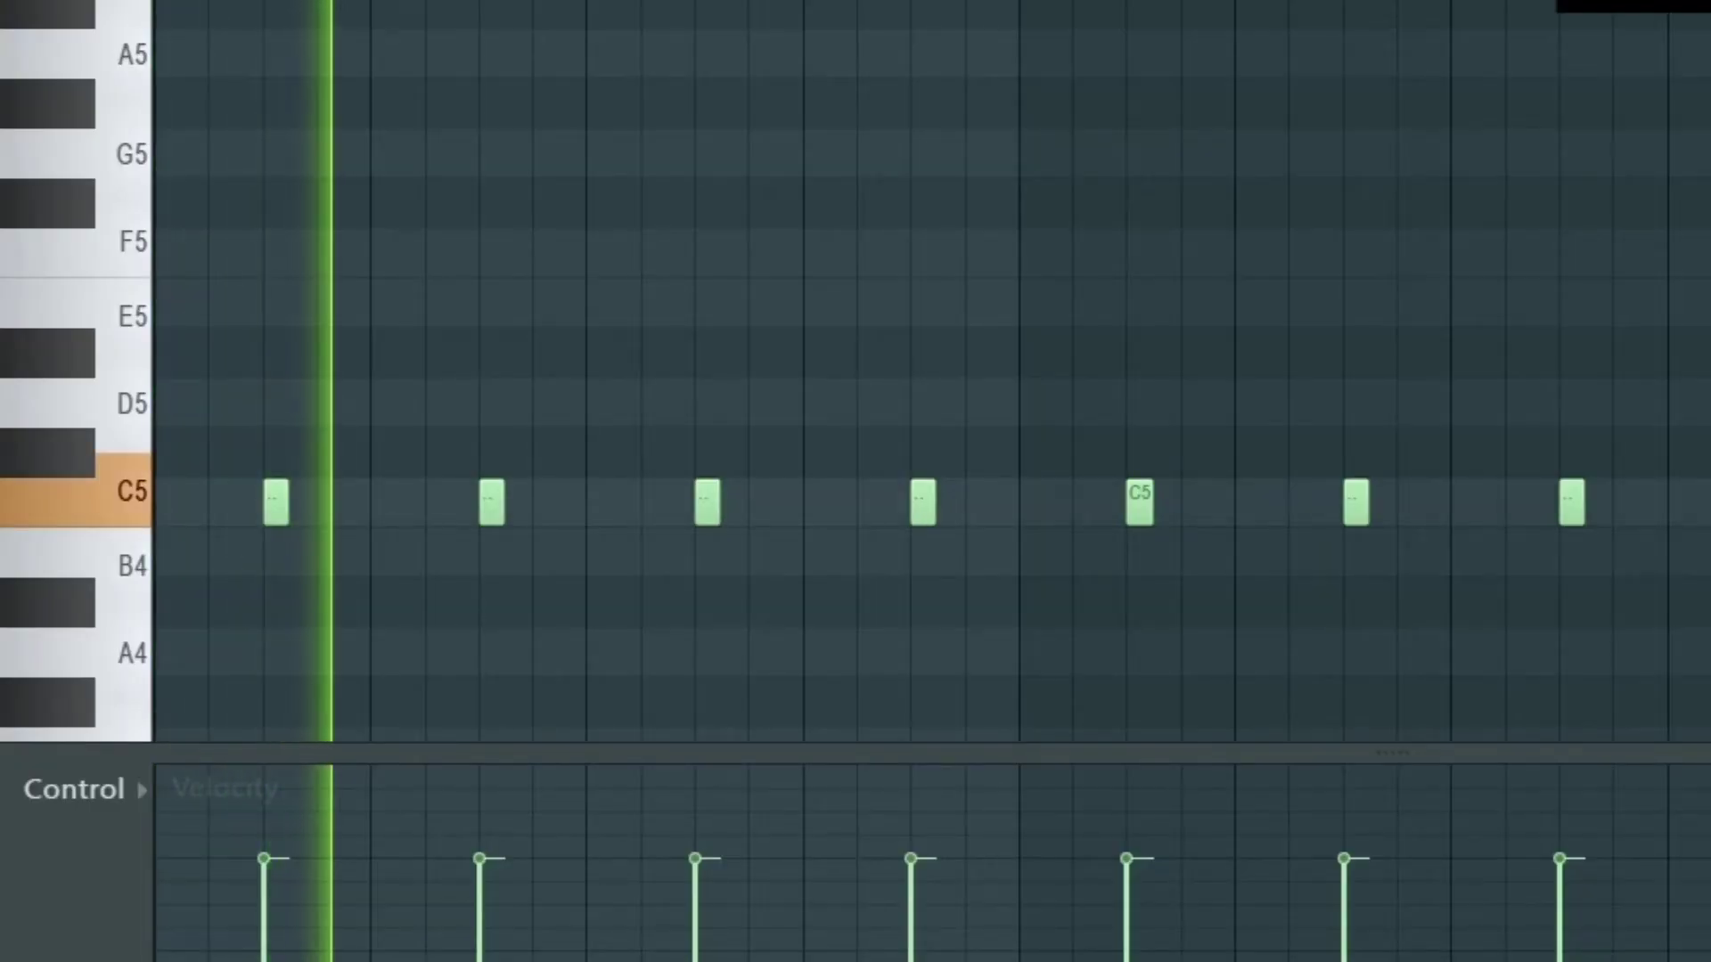
Step: Examine the repeating C5 drum hits and the Tight Hats pattern in the piano roll during playback
{"action": "scroll", "coordinate": [891, 370], "scroll_direction": "down", "scroll_amount": 3}
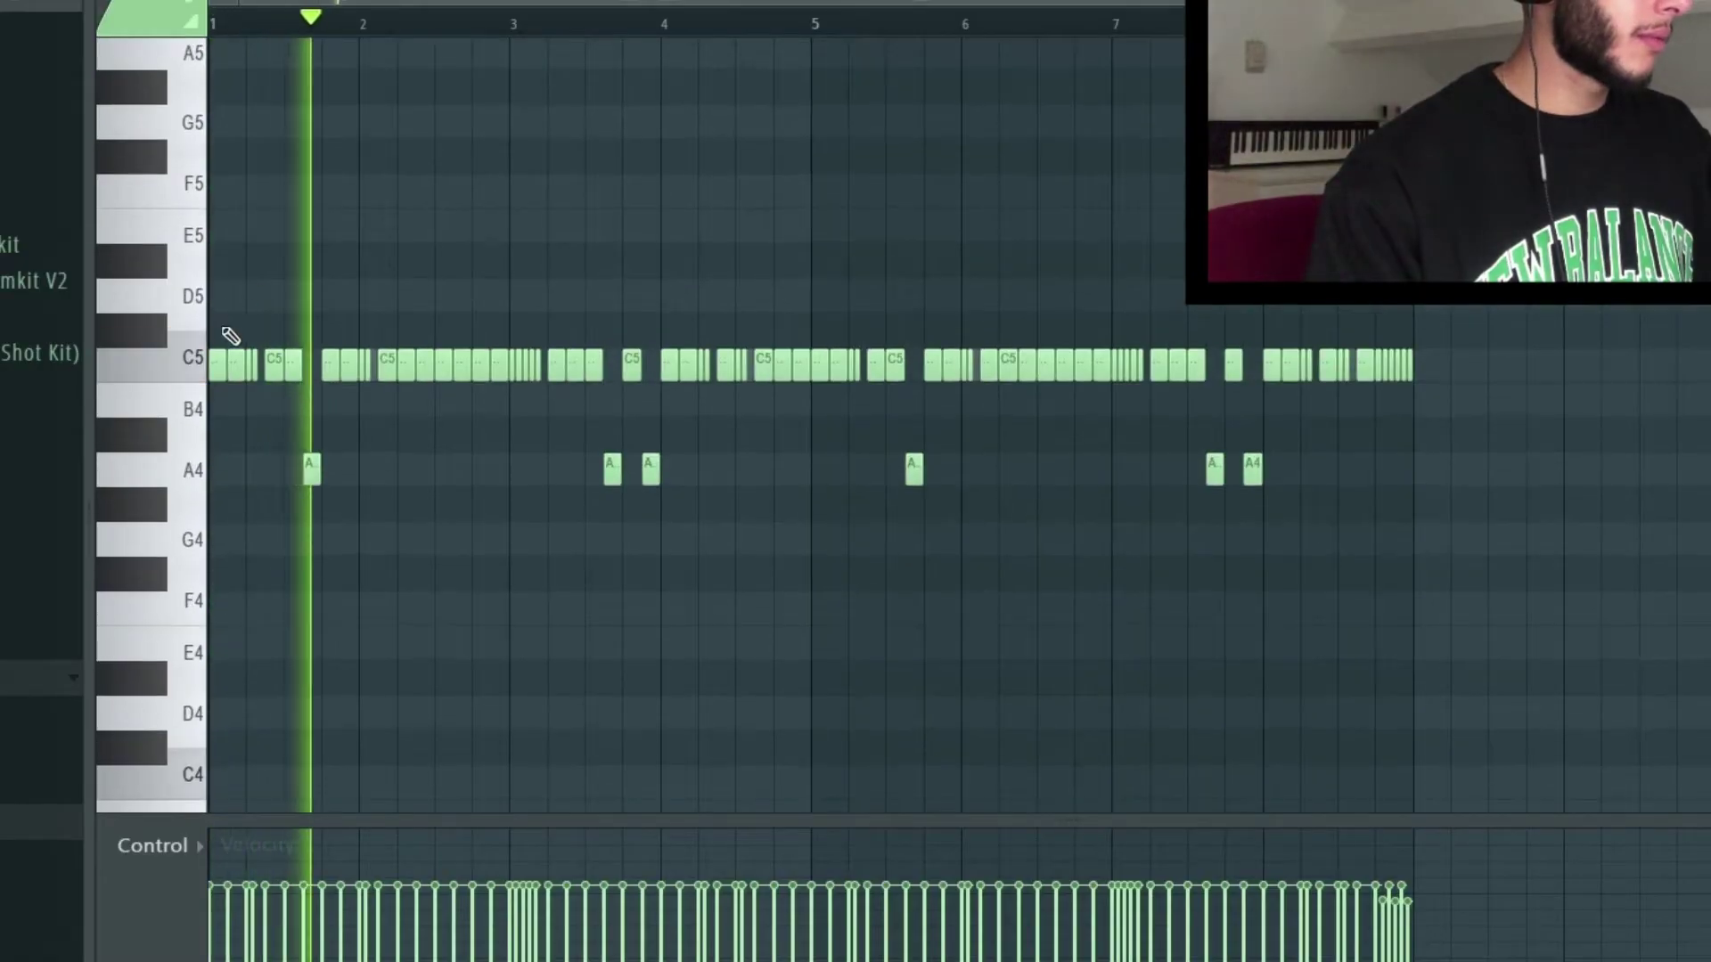
{"action": "scroll", "coordinate": [231, 335], "scroll_direction": "up", "scroll_amount": 1}
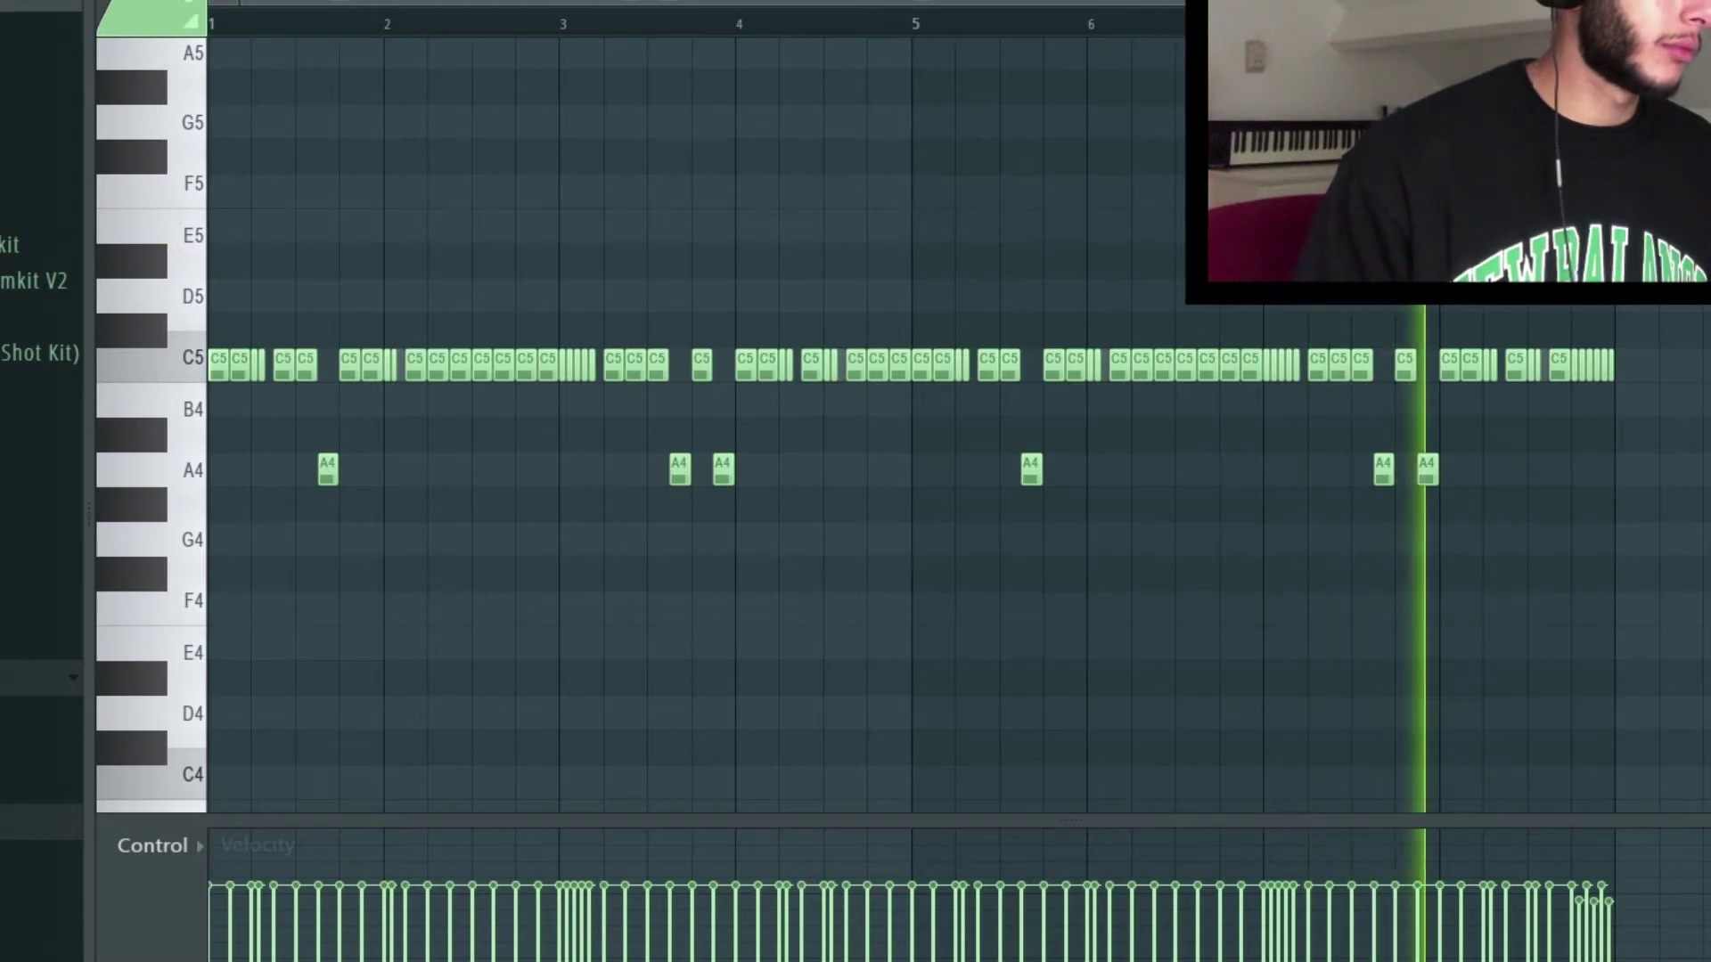
Step: Inspect the sample settings of the Long Hats channel, open its piano roll and play the pattern
{"action": "key", "text": "F6"}
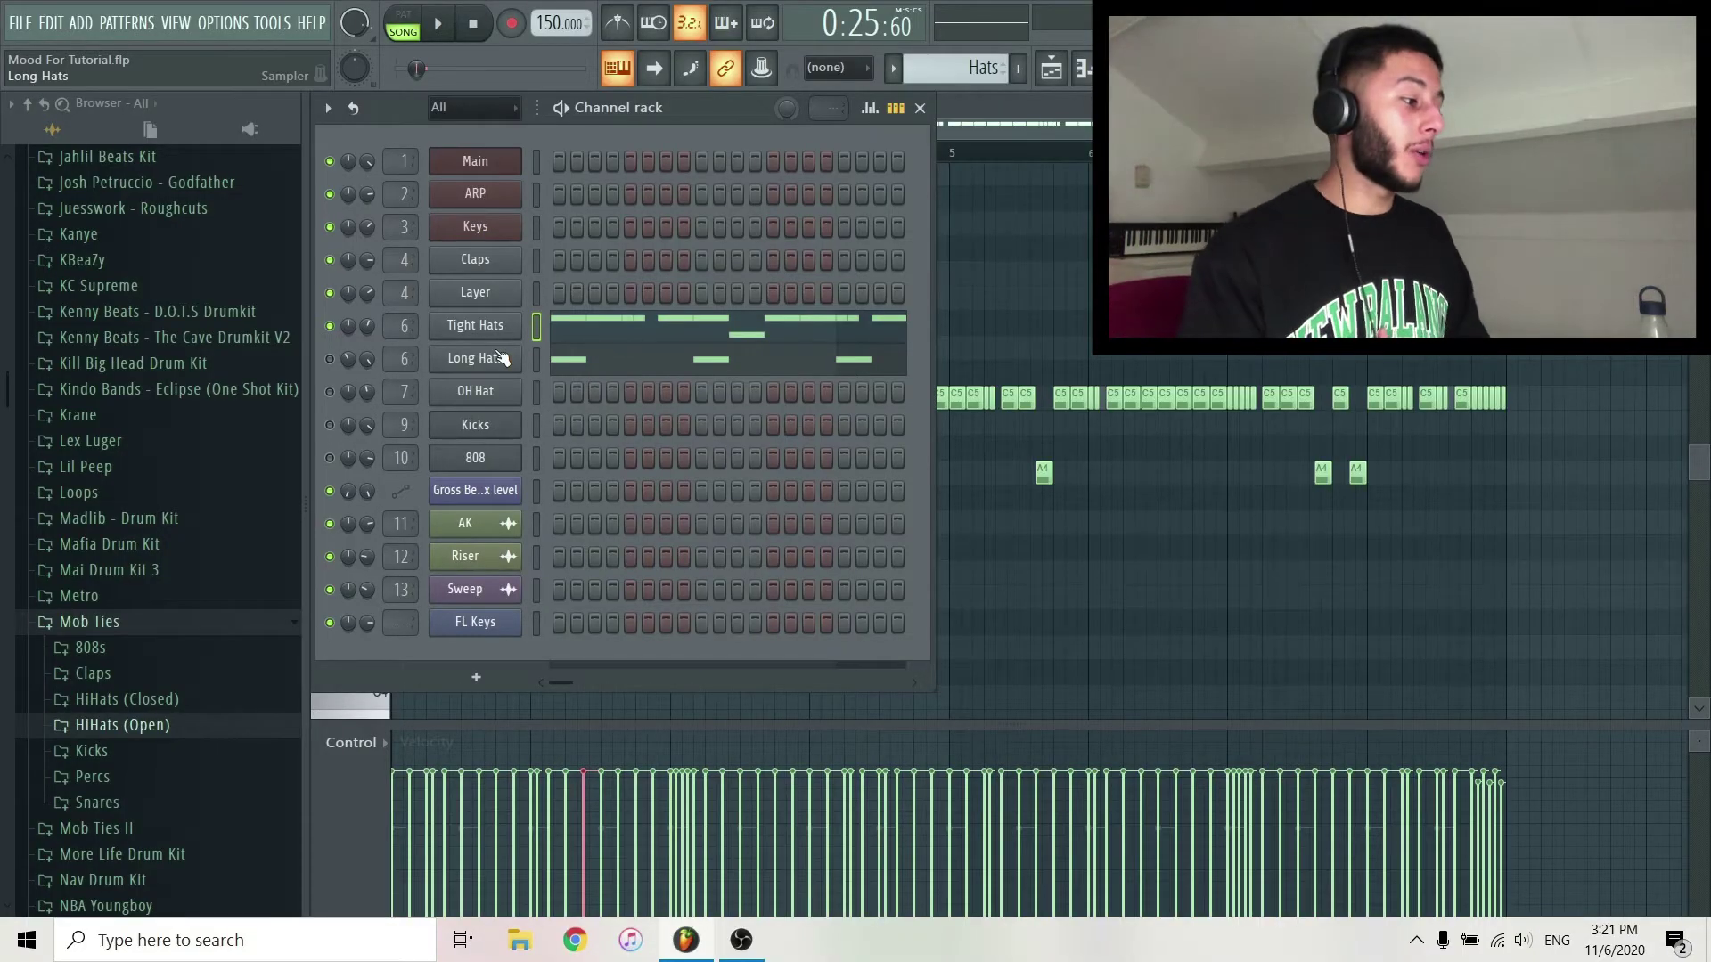
{"action": "left_click", "coordinate": [503, 358]}
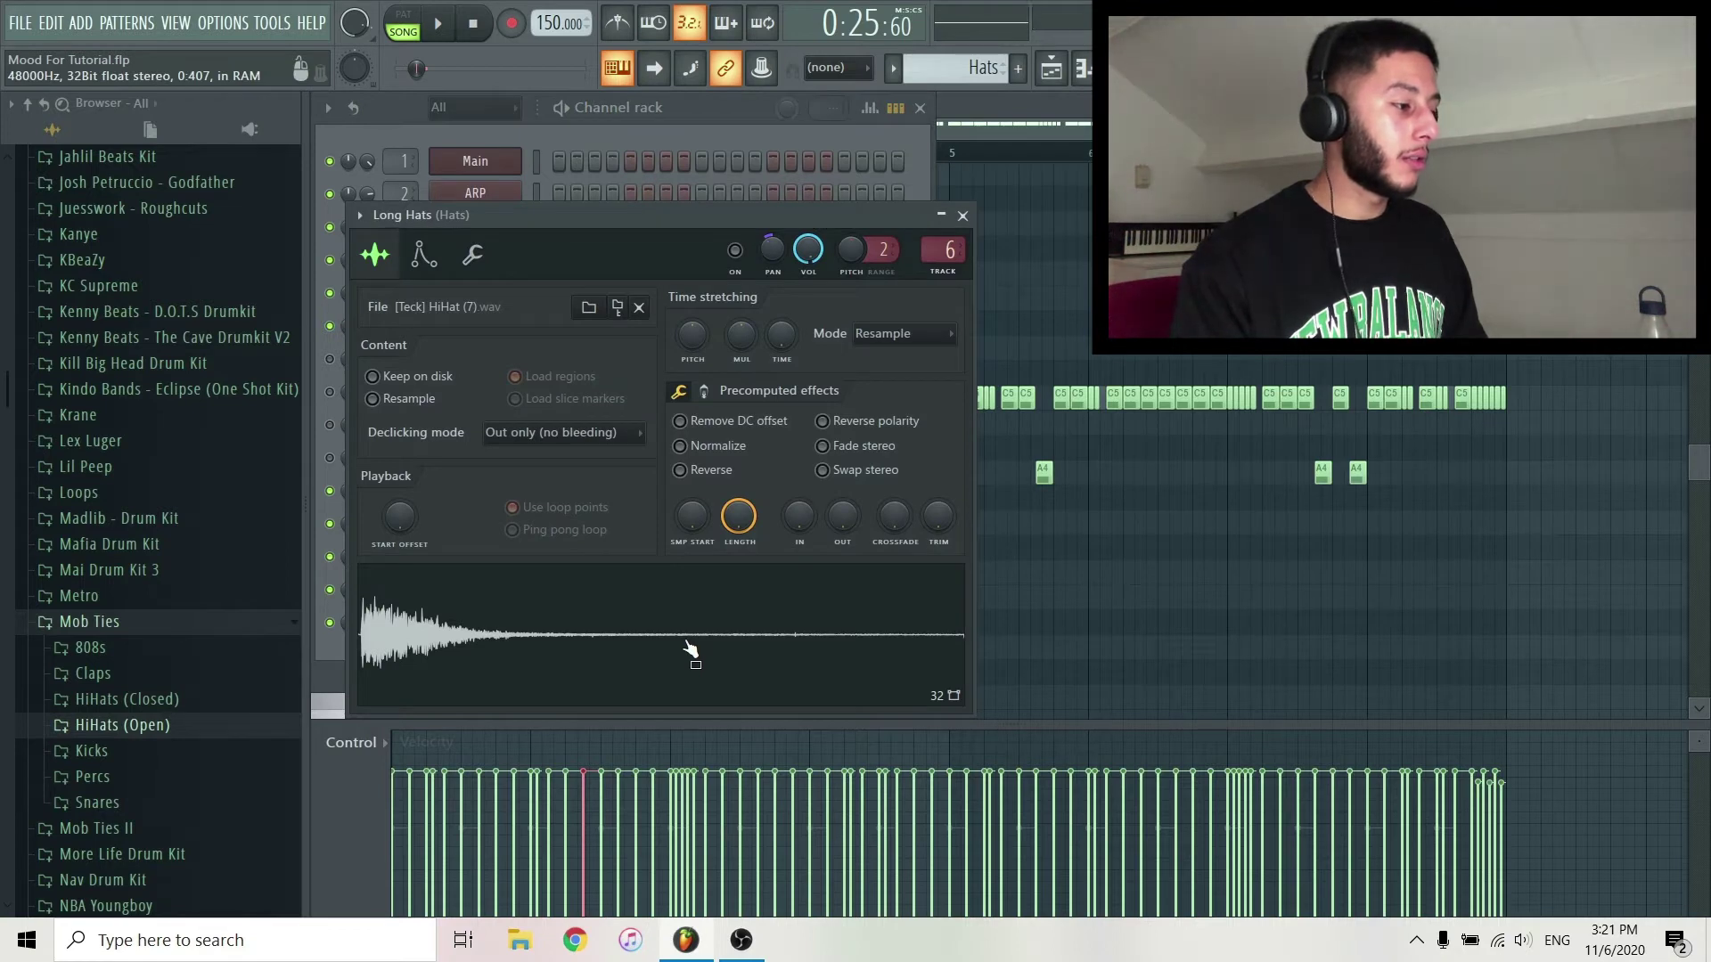
{"action": "left_click", "coordinate": [963, 216]}
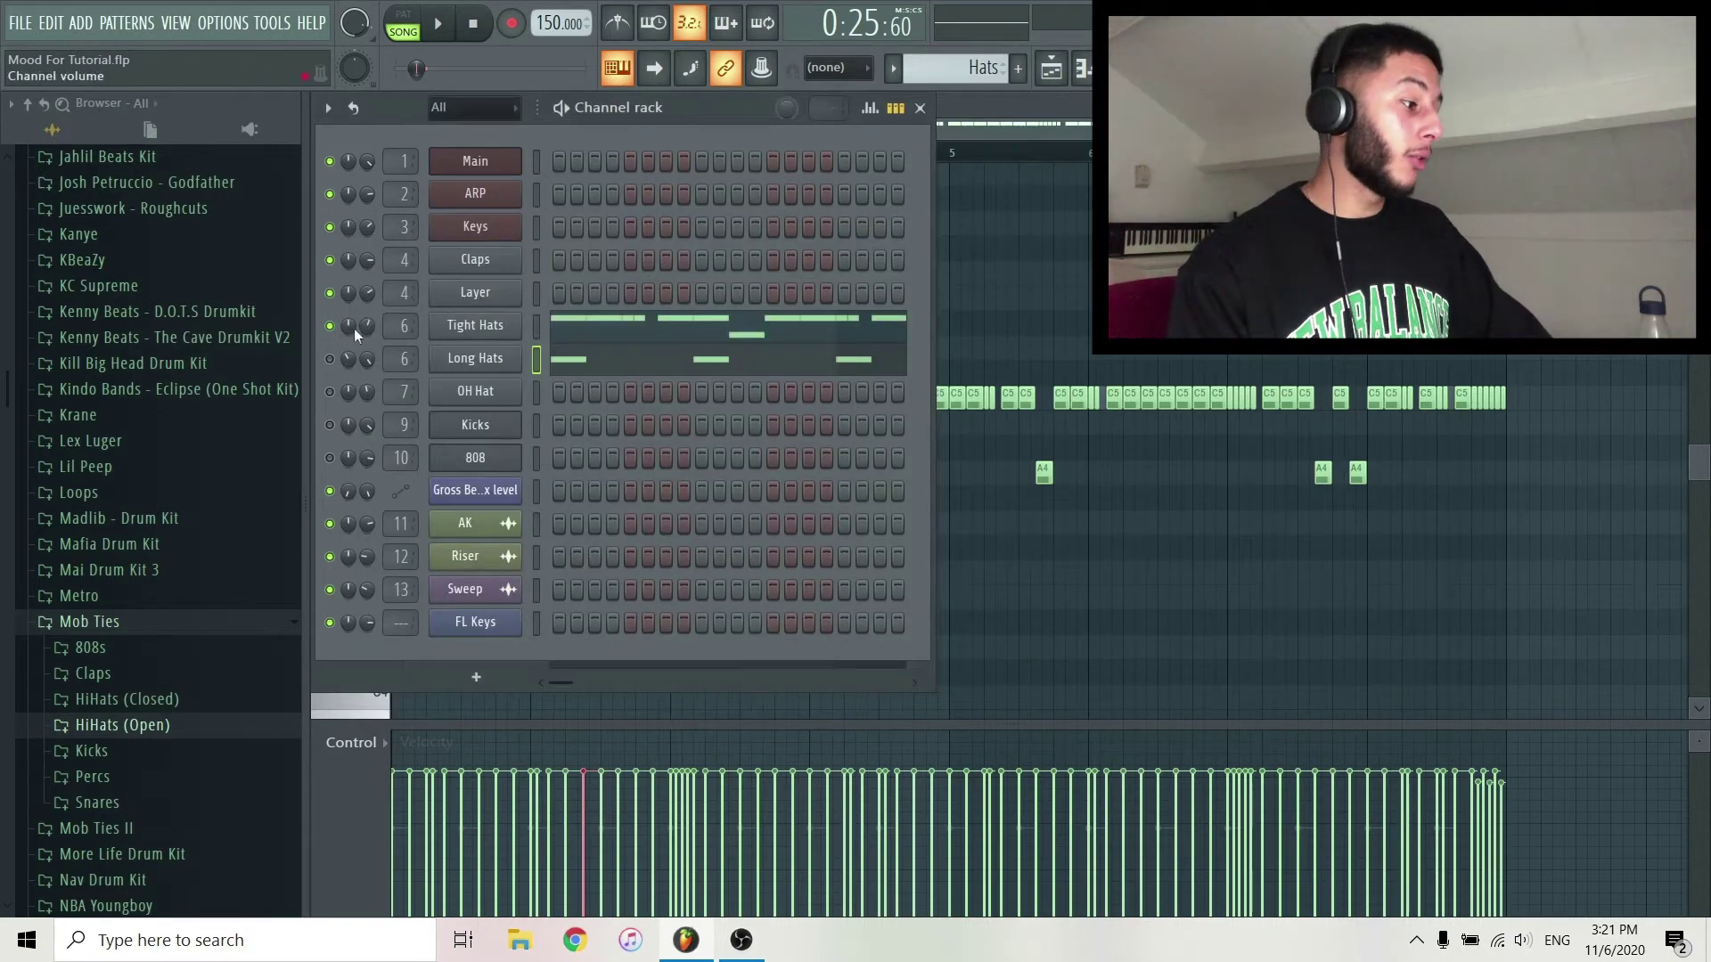
{"action": "left_click", "coordinate": [654, 372]}
{"action": "key", "text": "space"}
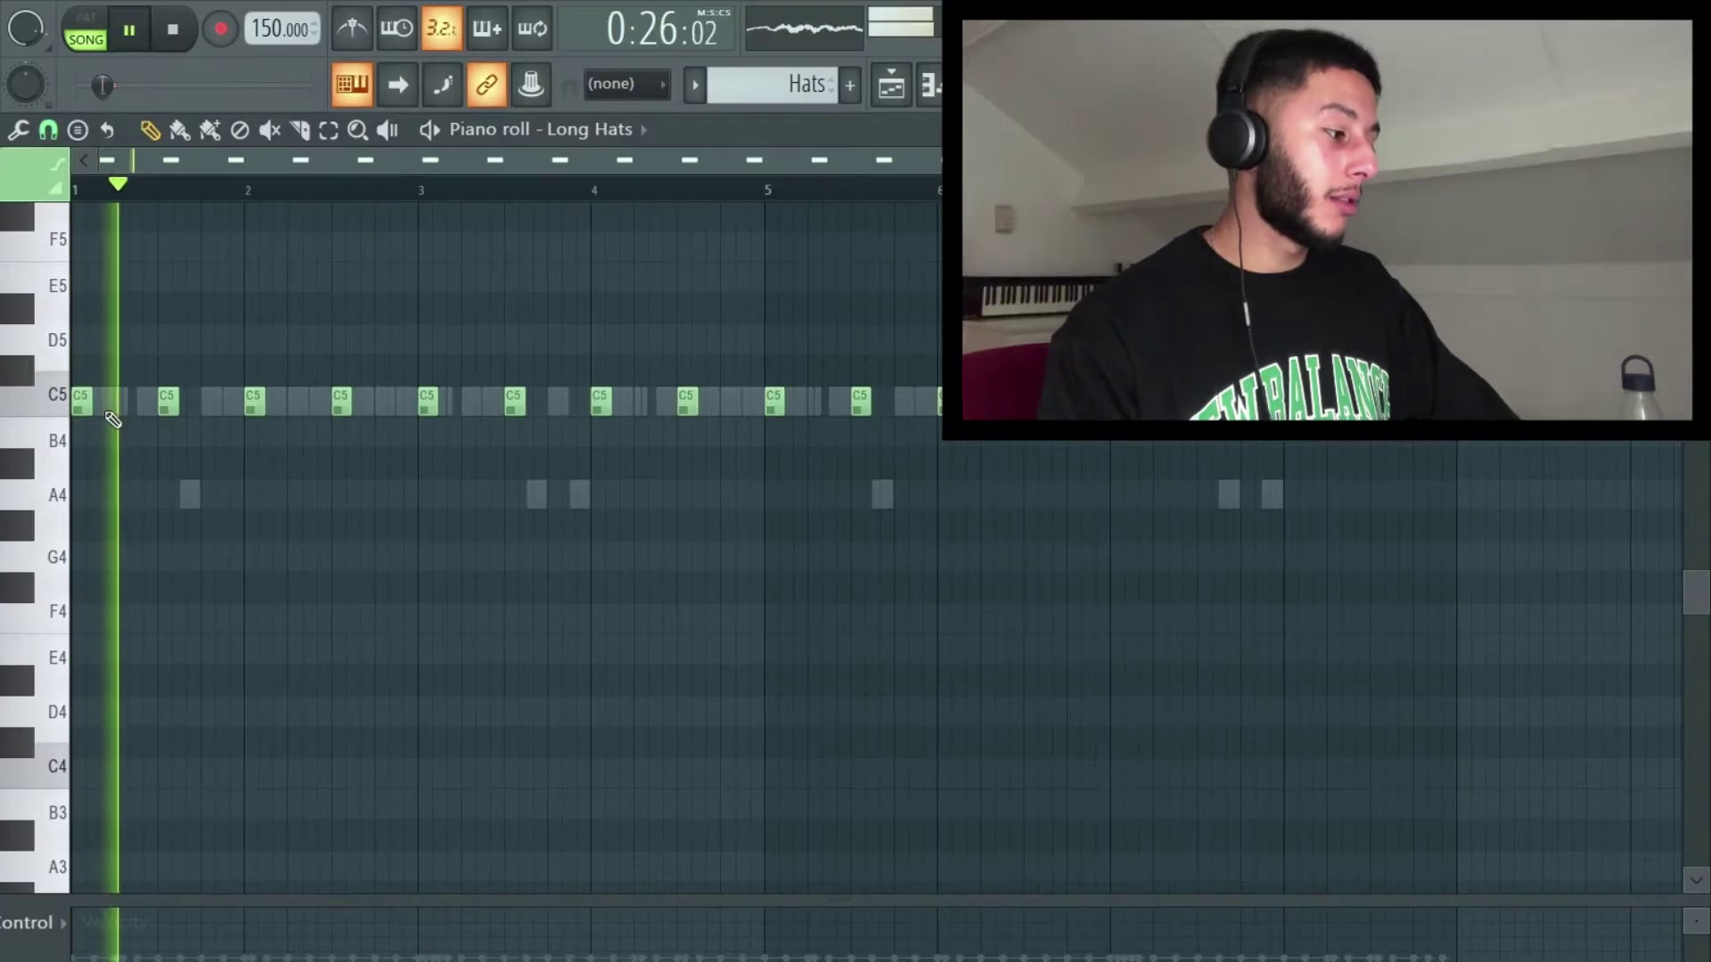
{"action": "scroll", "coordinate": [1249, 454], "scroll_direction": "up", "scroll_amount": 2}
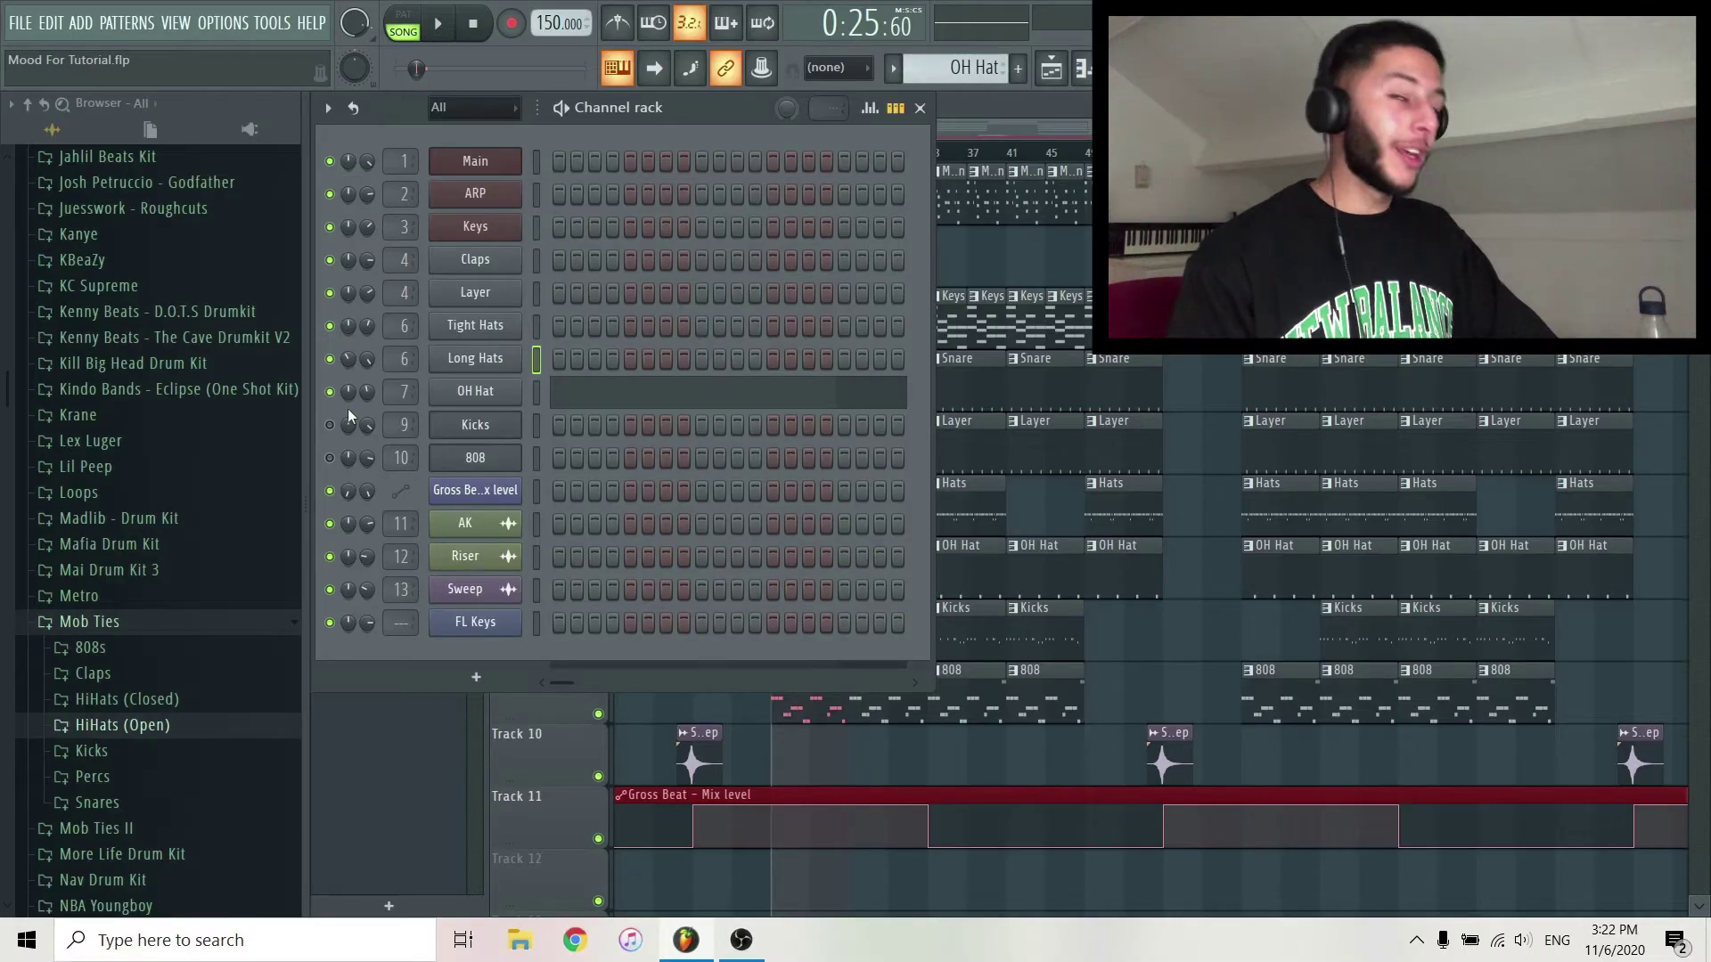
Step: Open the OH Hat notes in the piano roll and play the song to hear the open hats
{"action": "left_click", "coordinate": [562, 382]}
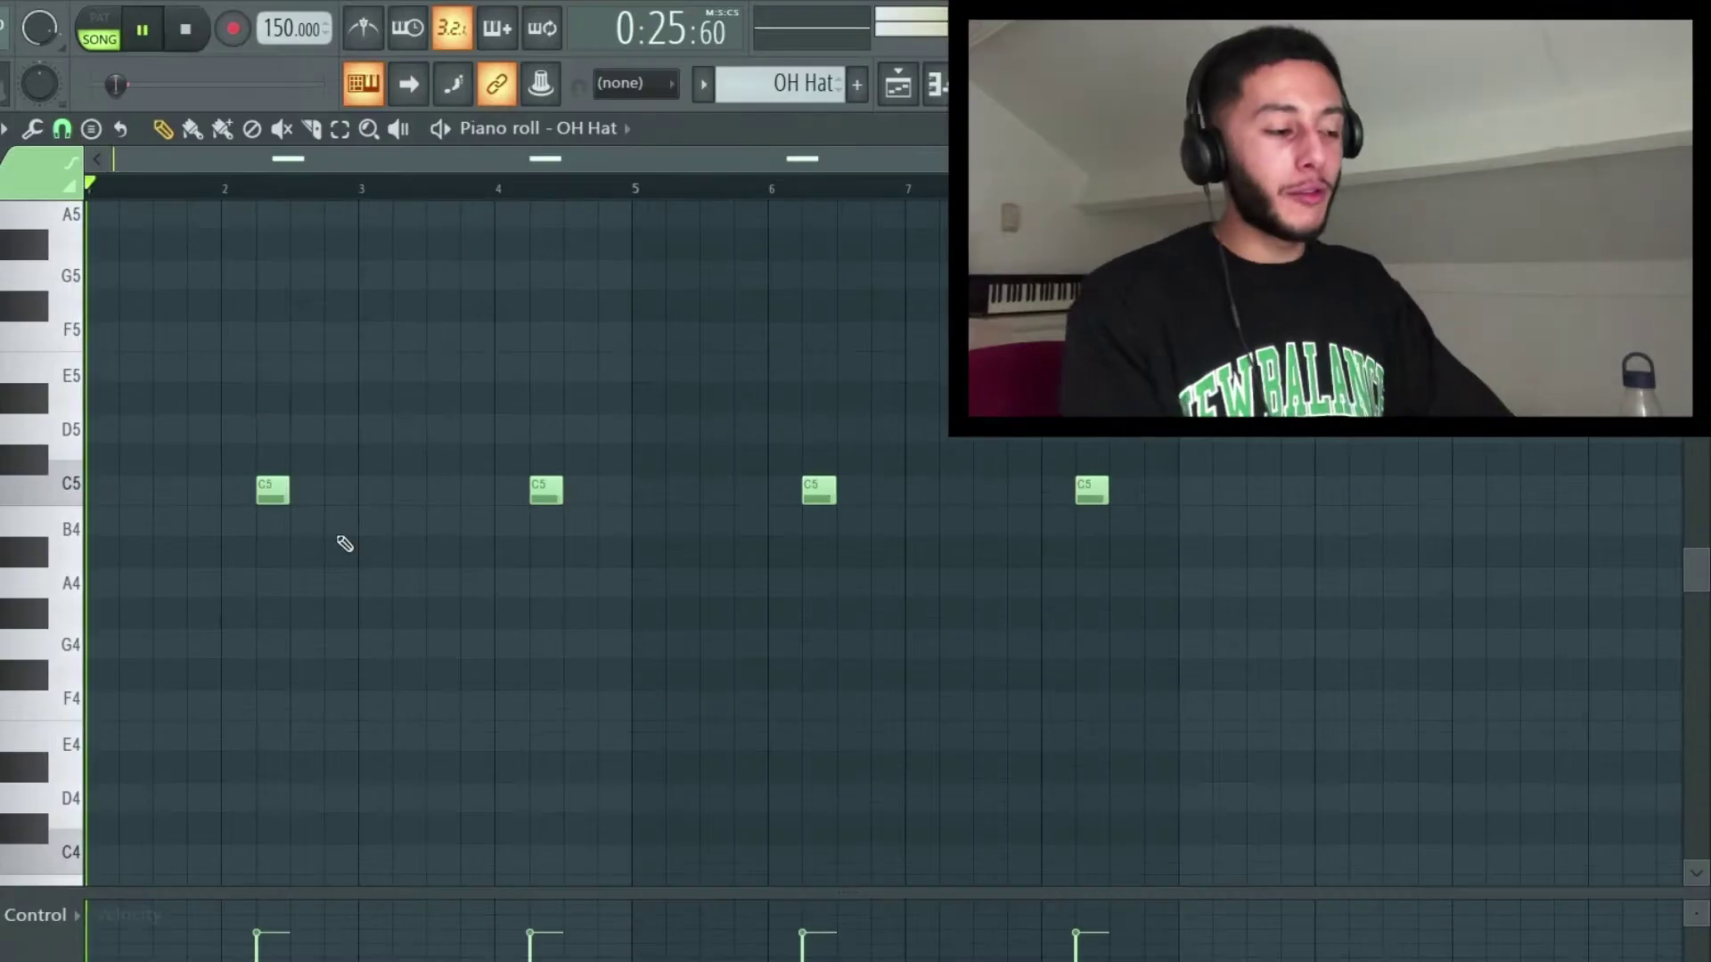
{"action": "key", "text": "space"}
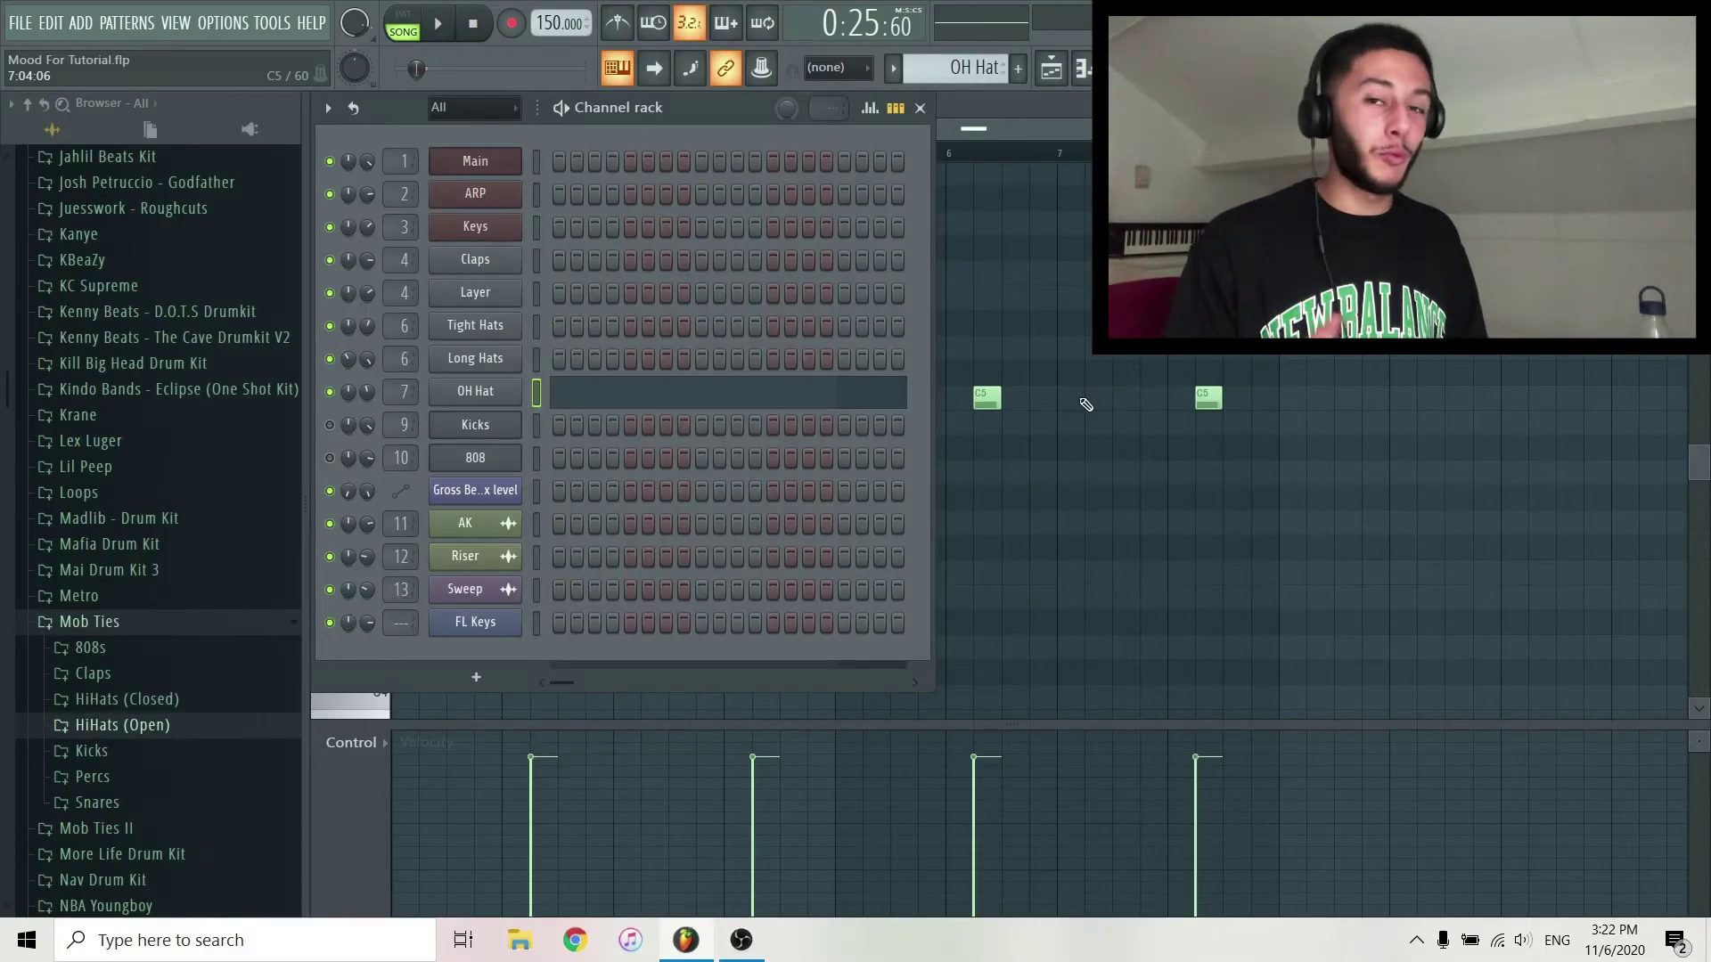
{"action": "scroll", "coordinate": [976, 83], "scroll_direction": "down", "scroll_amount": 2}
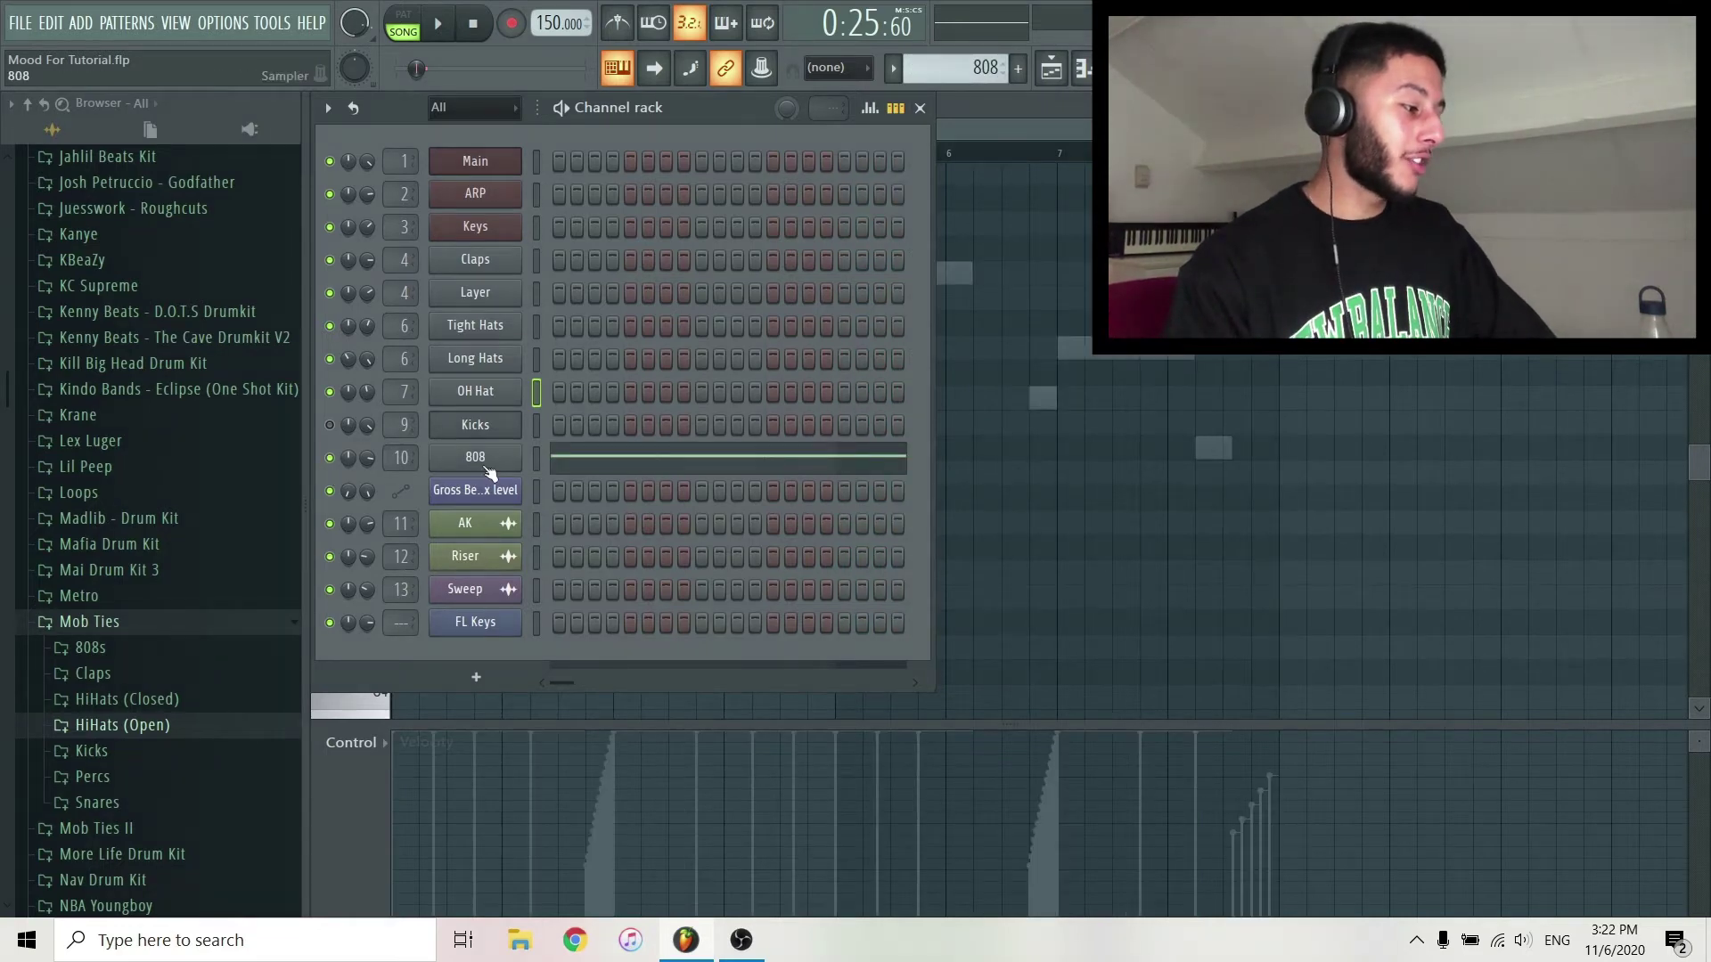
Step: Open the 808 channel's notes in the piano roll and play the song to hear the bass line
{"action": "left_click", "coordinate": [488, 467]}
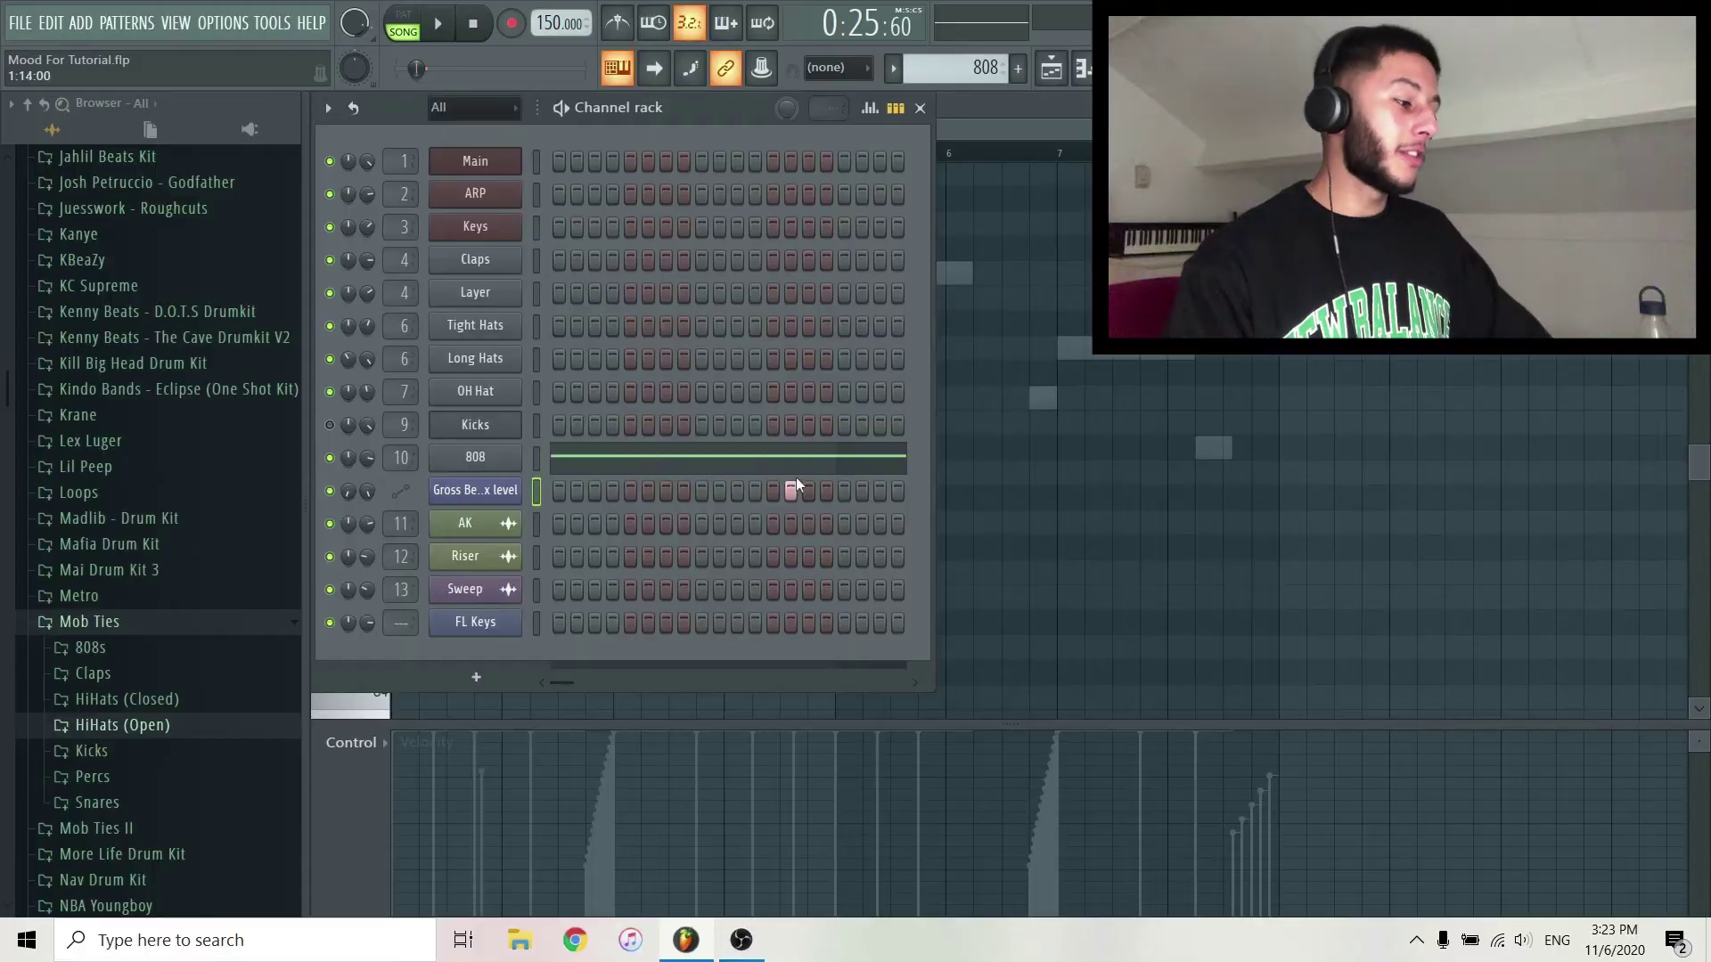
{"action": "left_click", "coordinate": [805, 467]}
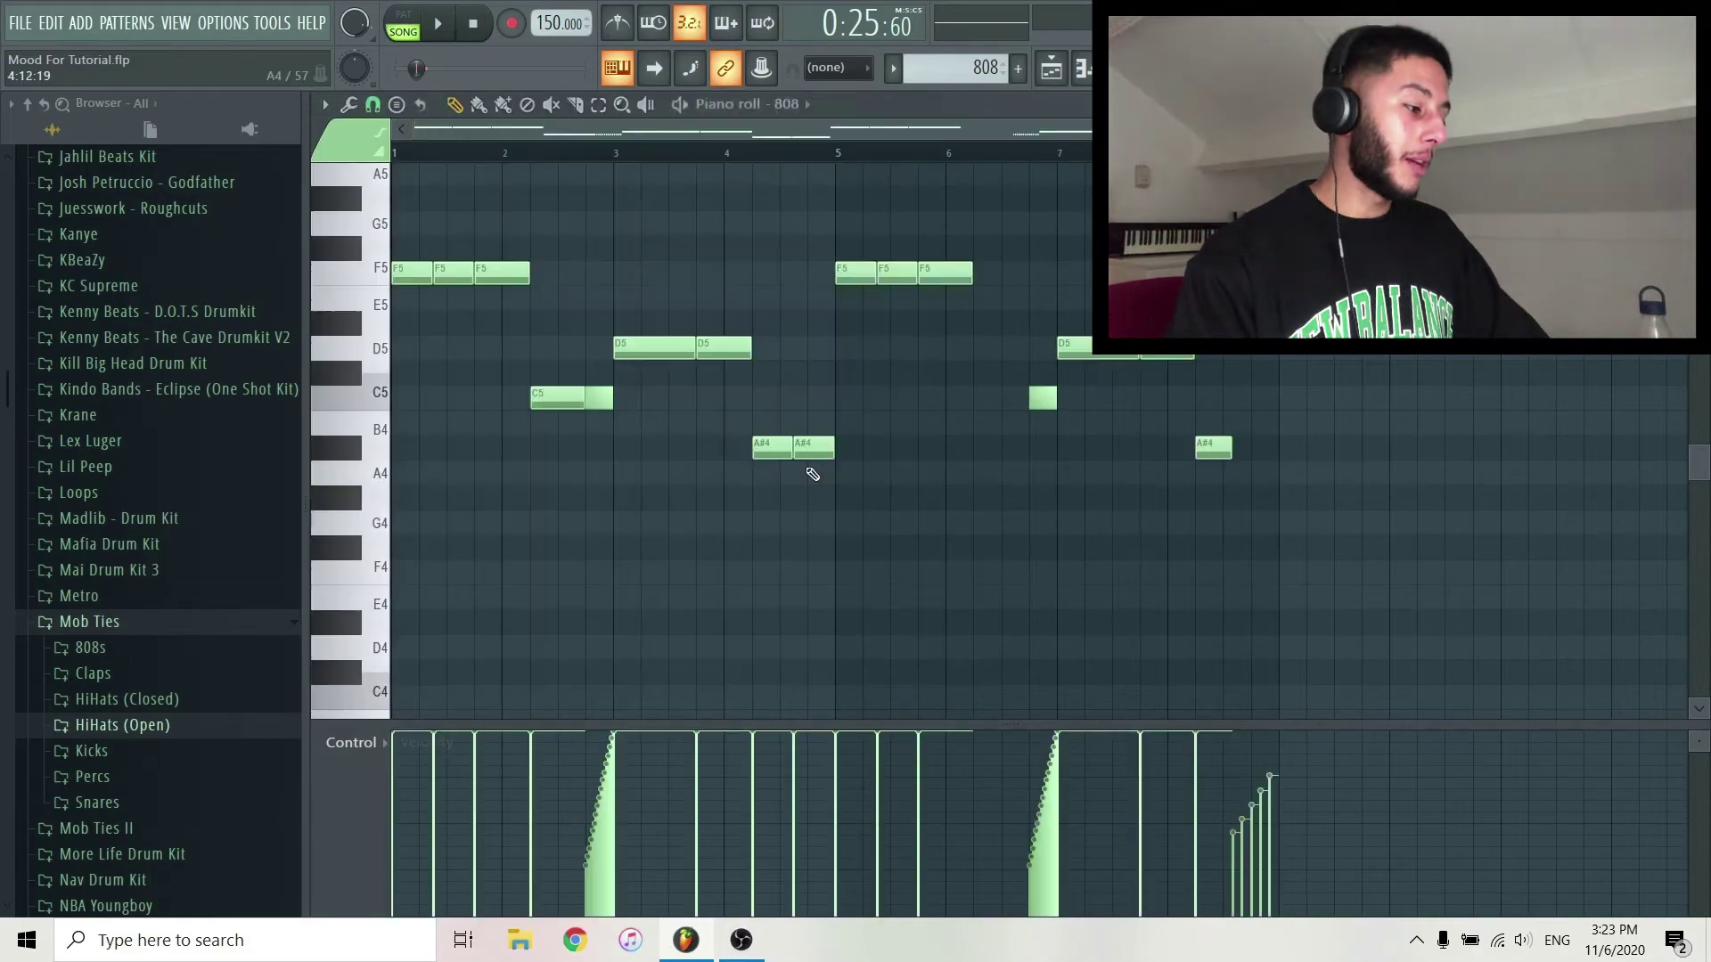
{"action": "scroll", "coordinate": [797, 481], "scroll_direction": "down", "scroll_amount": 1}
{"action": "scroll", "coordinate": [797, 482], "scroll_direction": "up", "scroll_amount": 2}
{"action": "scroll", "coordinate": [798, 488], "scroll_direction": "down", "scroll_amount": 2}
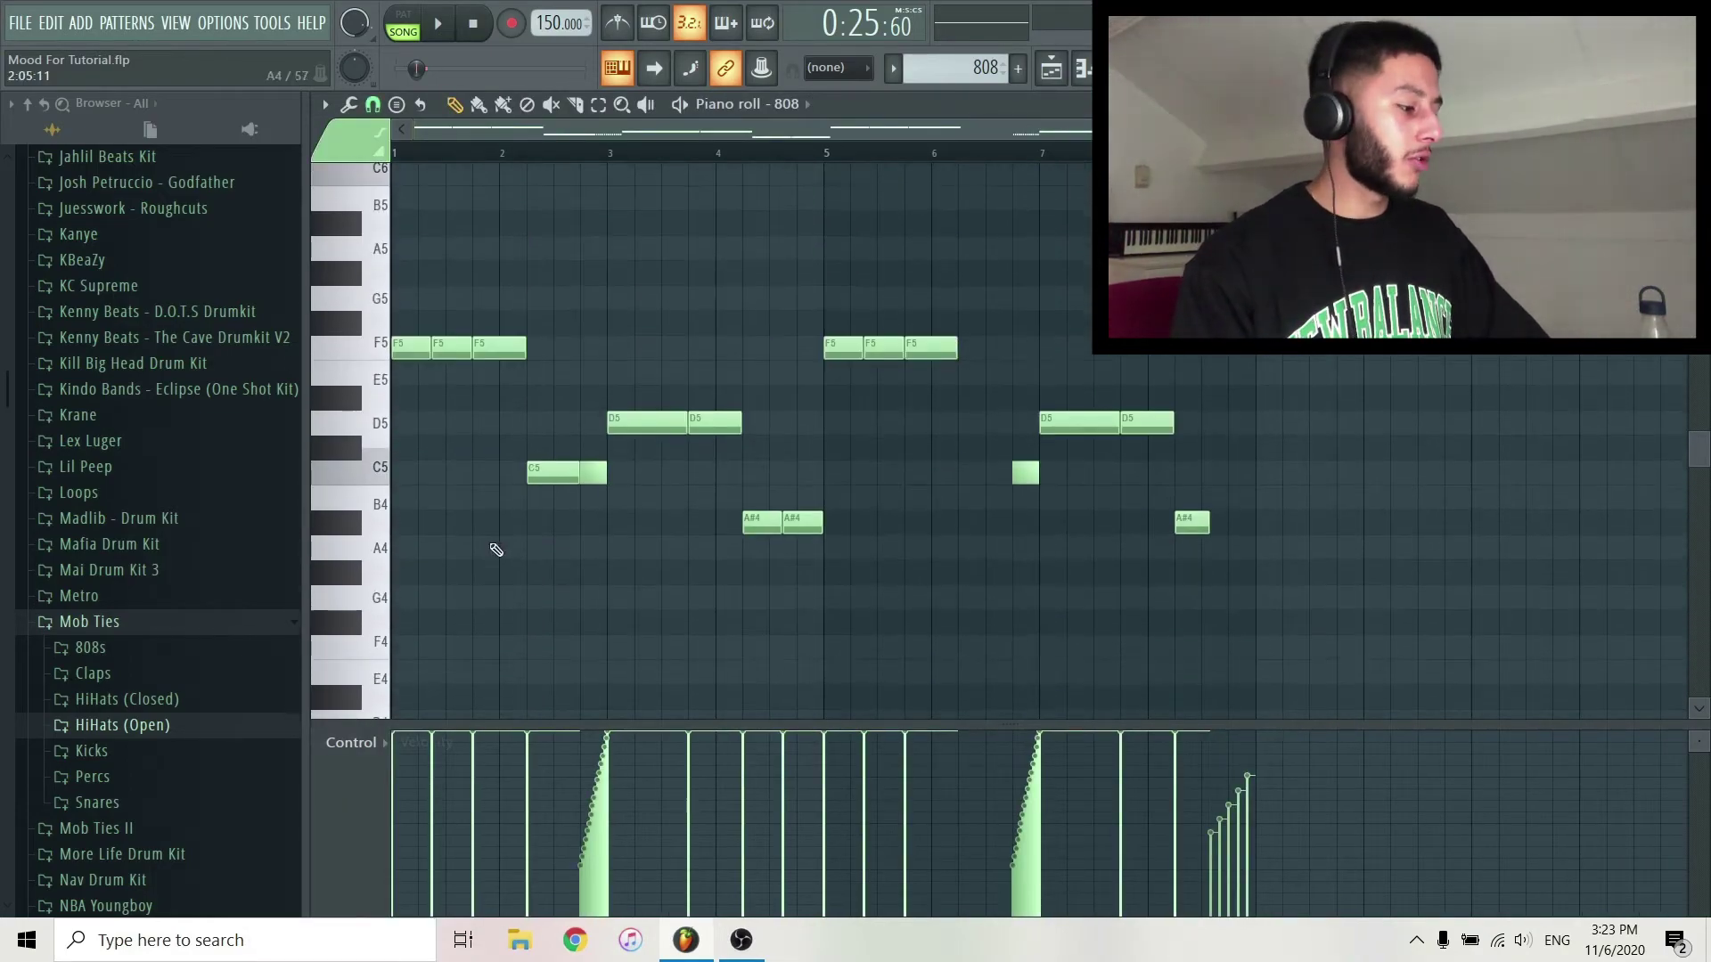
{"action": "key", "text": "space"}
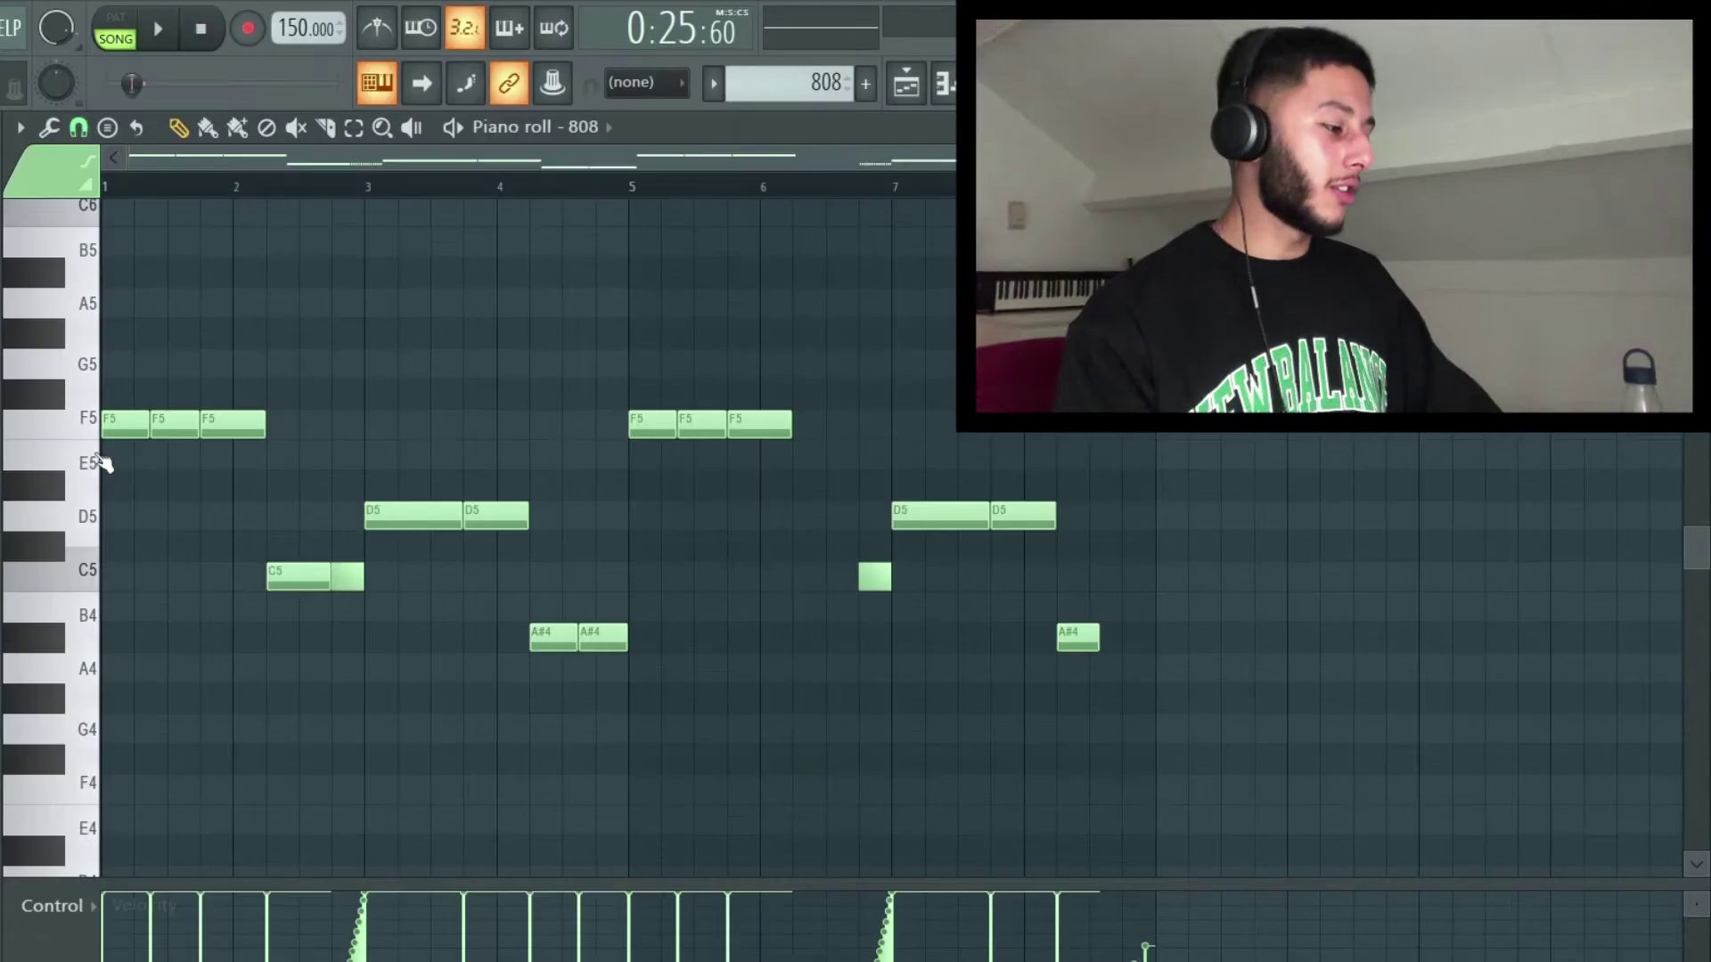
Step: Examine the rapid C5 note roll before bar 3 and its rising velocities in the 808 pattern, and play the song
{"action": "scroll", "coordinate": [553, 538], "scroll_direction": "up", "scroll_amount": 8}
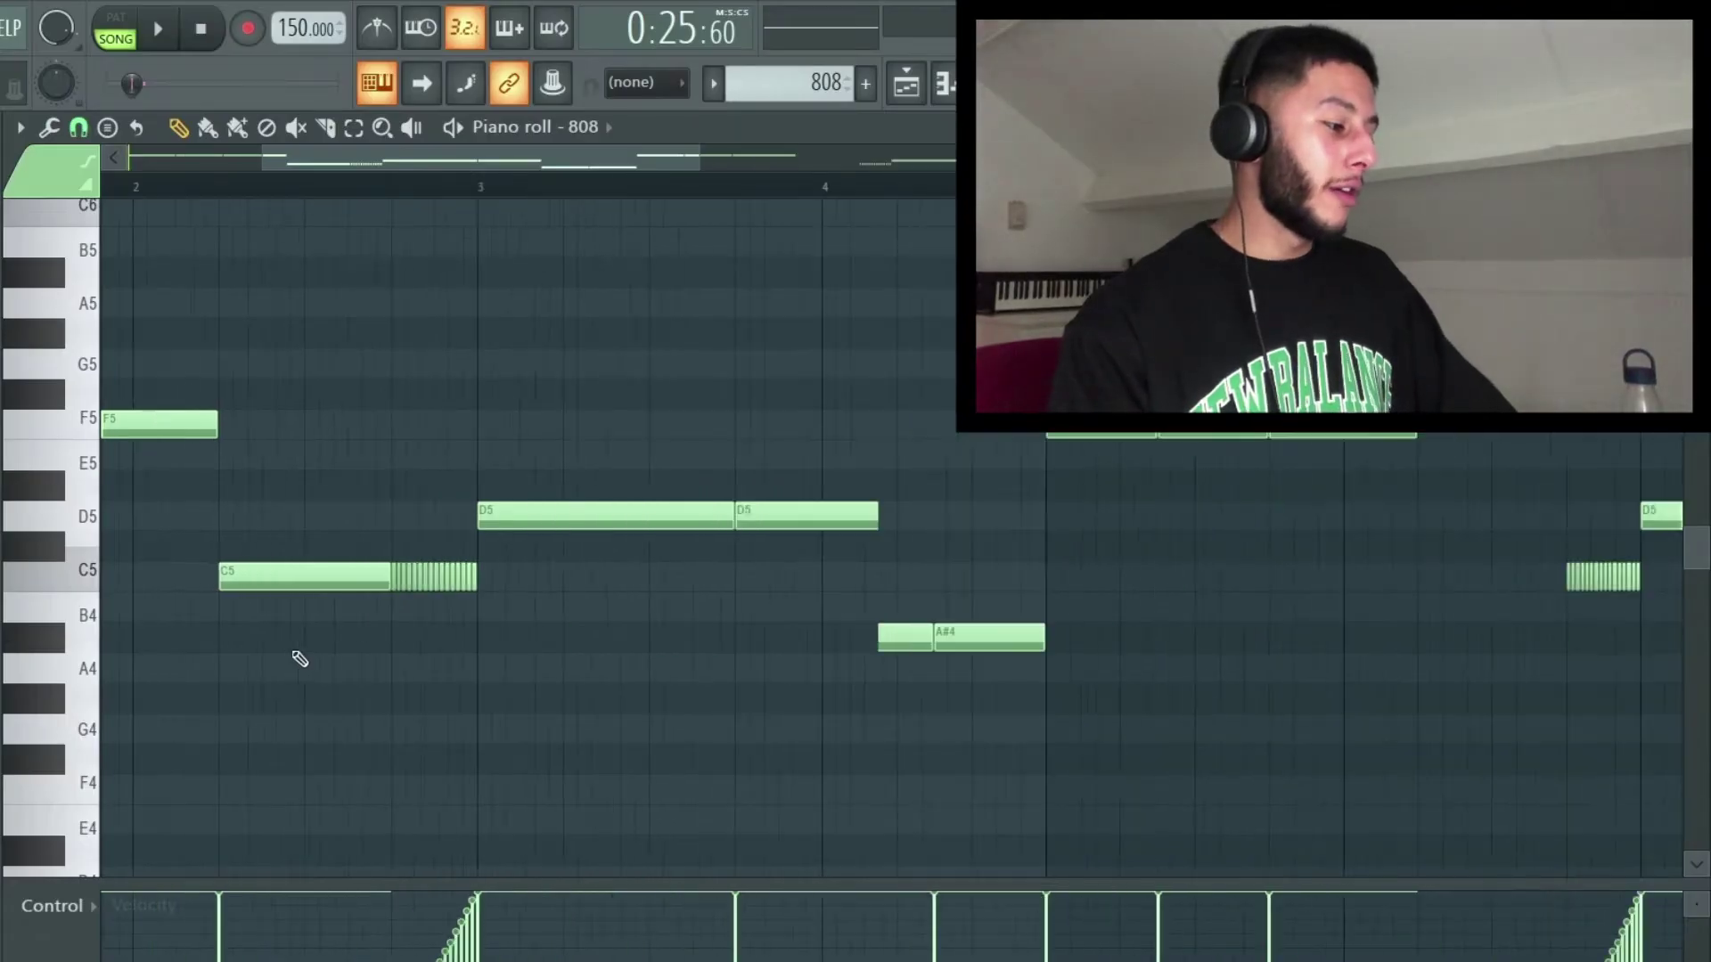
{"action": "left_click_drag", "start_coordinate": [782, 563], "coordinate": [401, 625]}
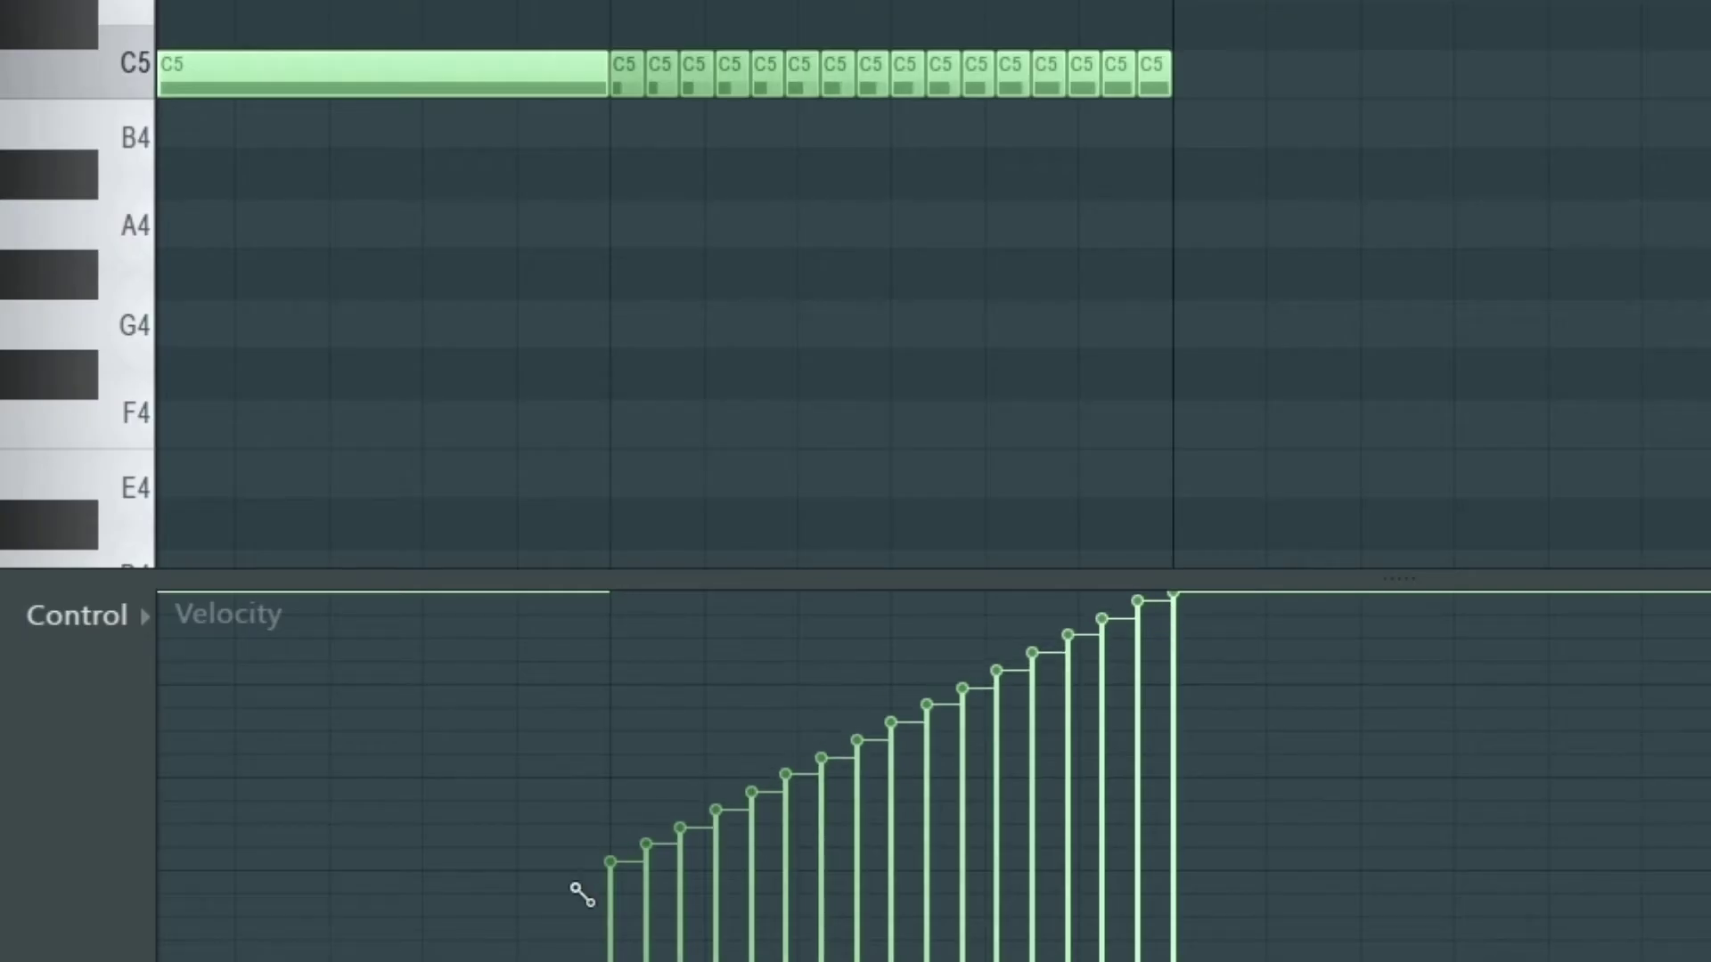
{"action": "scroll", "coordinate": [1144, 347], "scroll_direction": "down", "scroll_amount": 4}
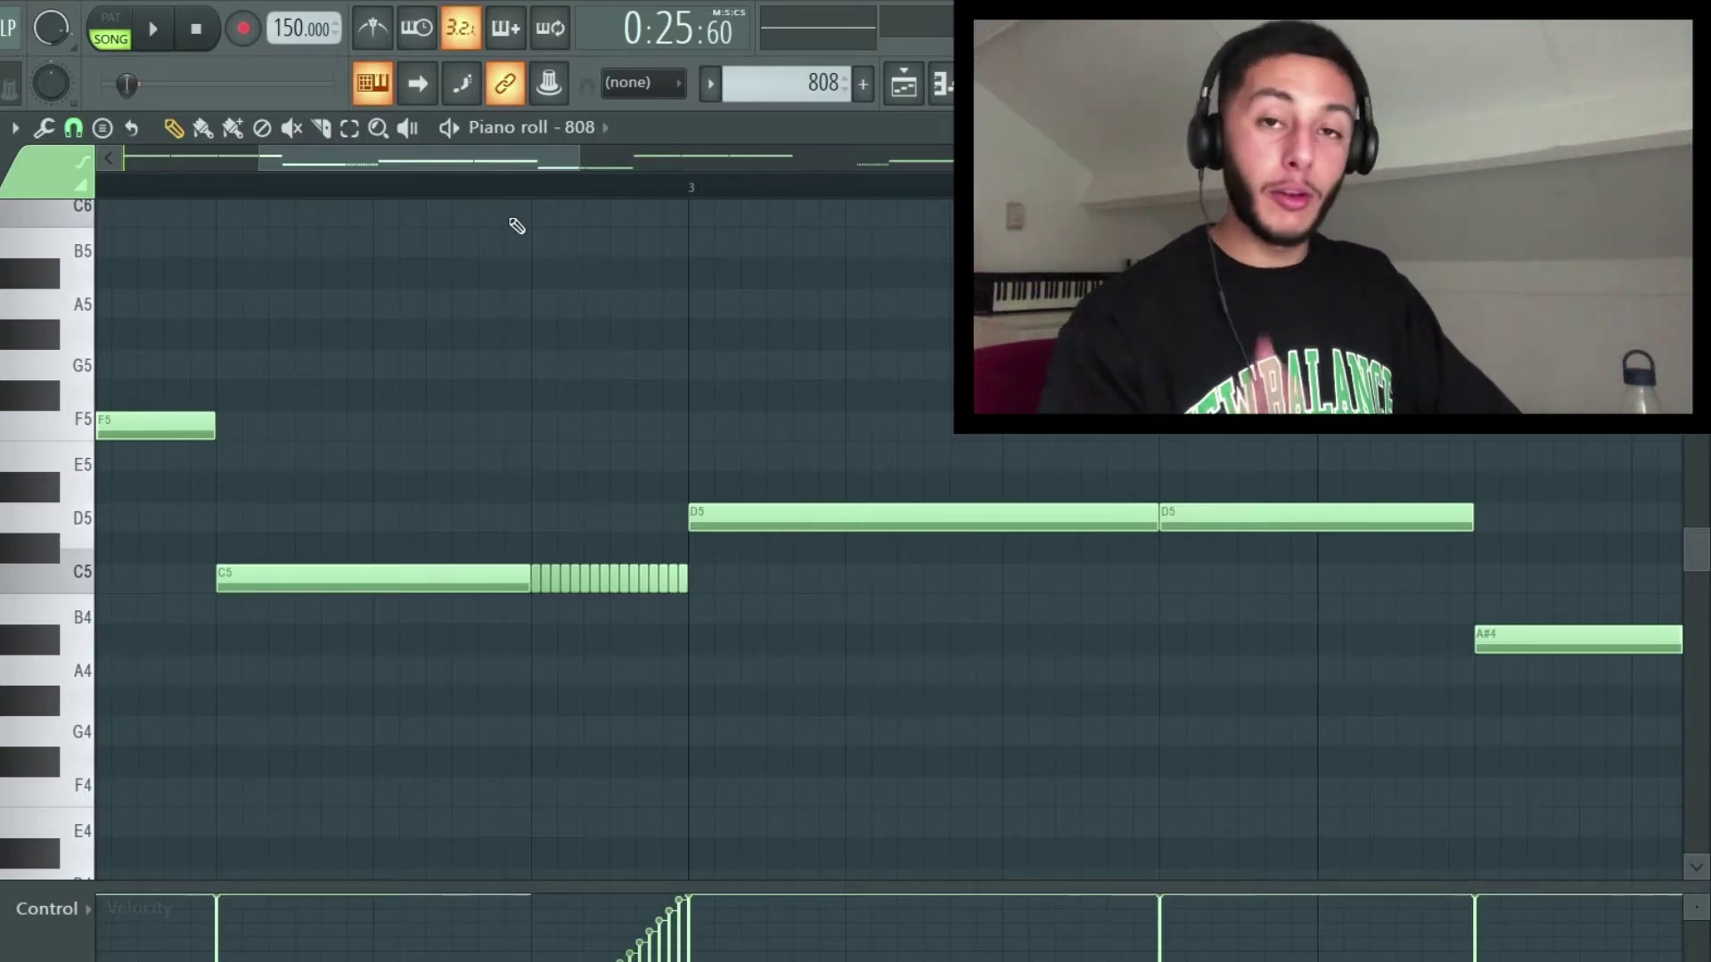
{"action": "key", "text": "space"}
{"action": "key", "text": "space"}
{"action": "scroll", "coordinate": [627, 406], "scroll_direction": "down", "scroll_amount": 4}
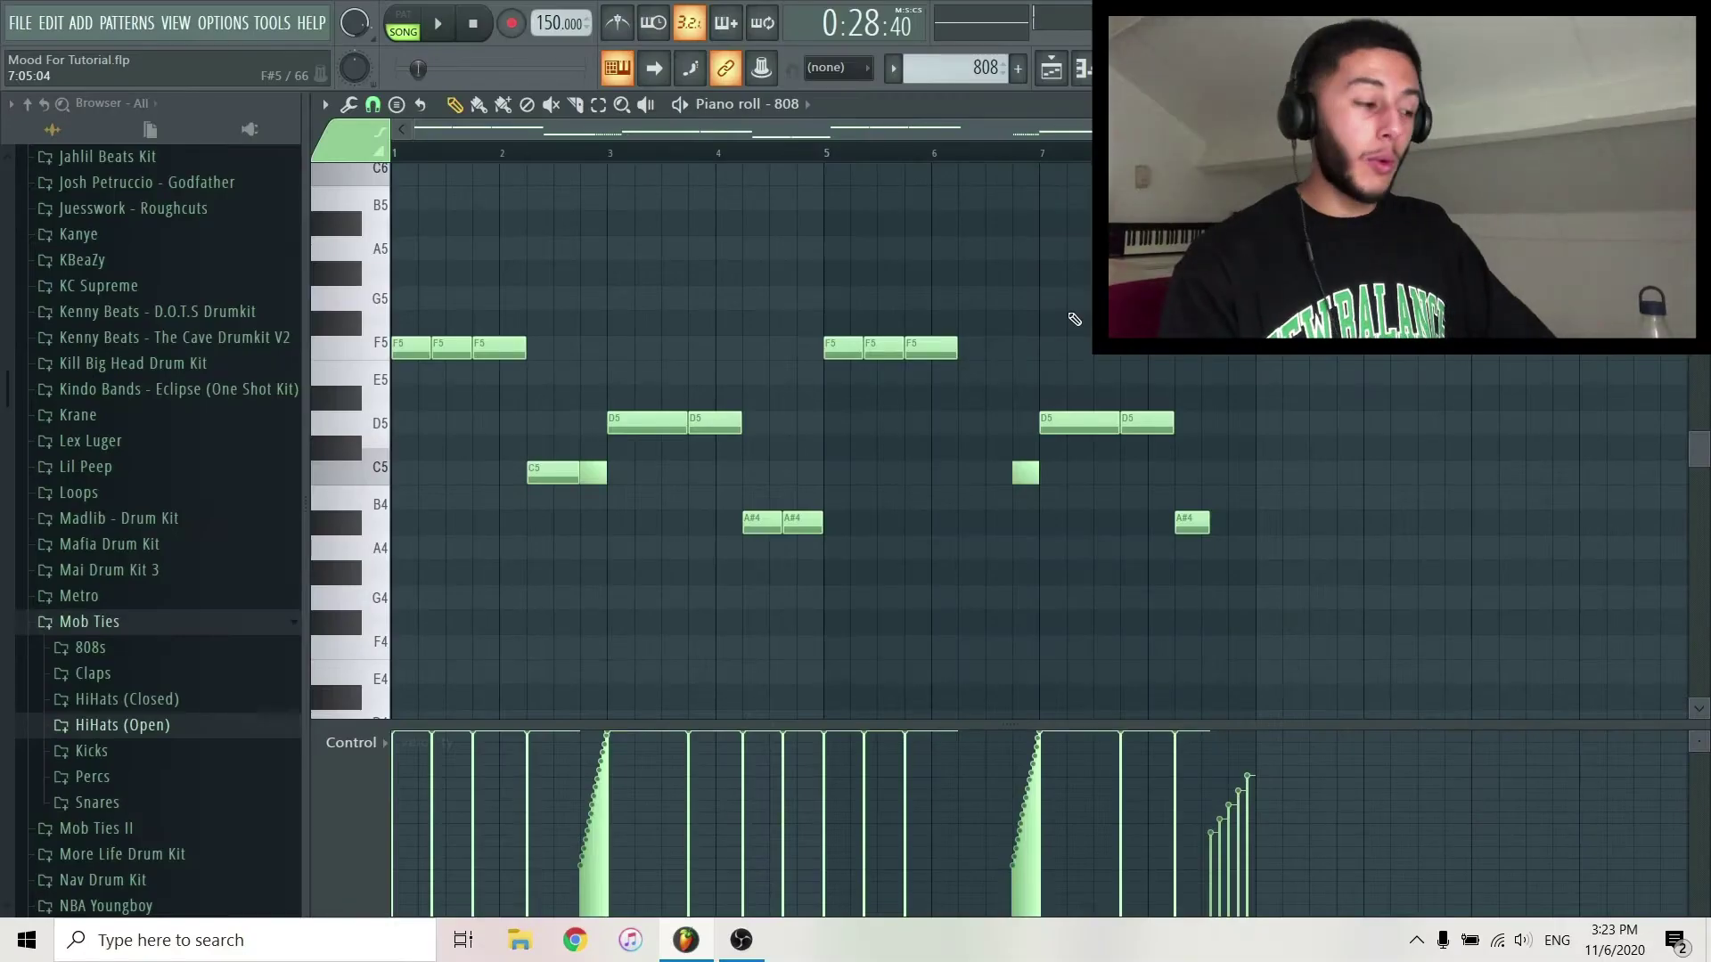
Step: Examine the short A#5 notes at the end of the 808 pattern, and play the song with the Kicks notes open
{"action": "scroll", "coordinate": [1074, 319], "scroll_direction": "up", "scroll_amount": 4}
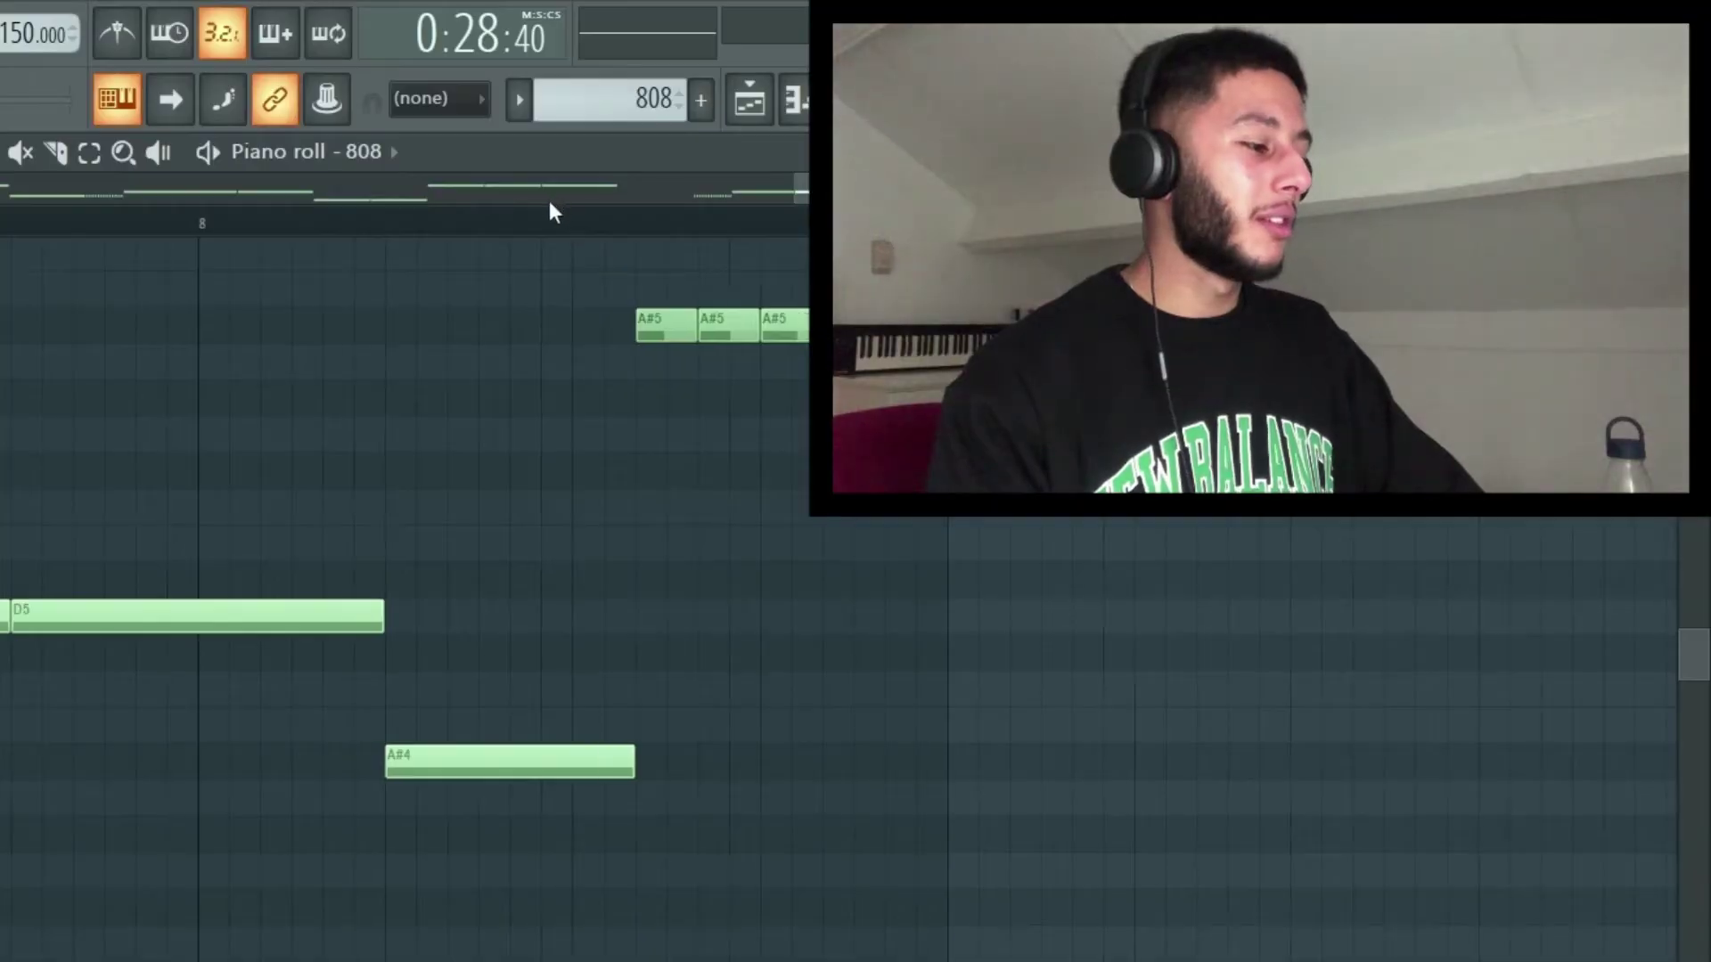
{"action": "left_click", "coordinate": [548, 216]}
{"action": "key", "text": "space"}
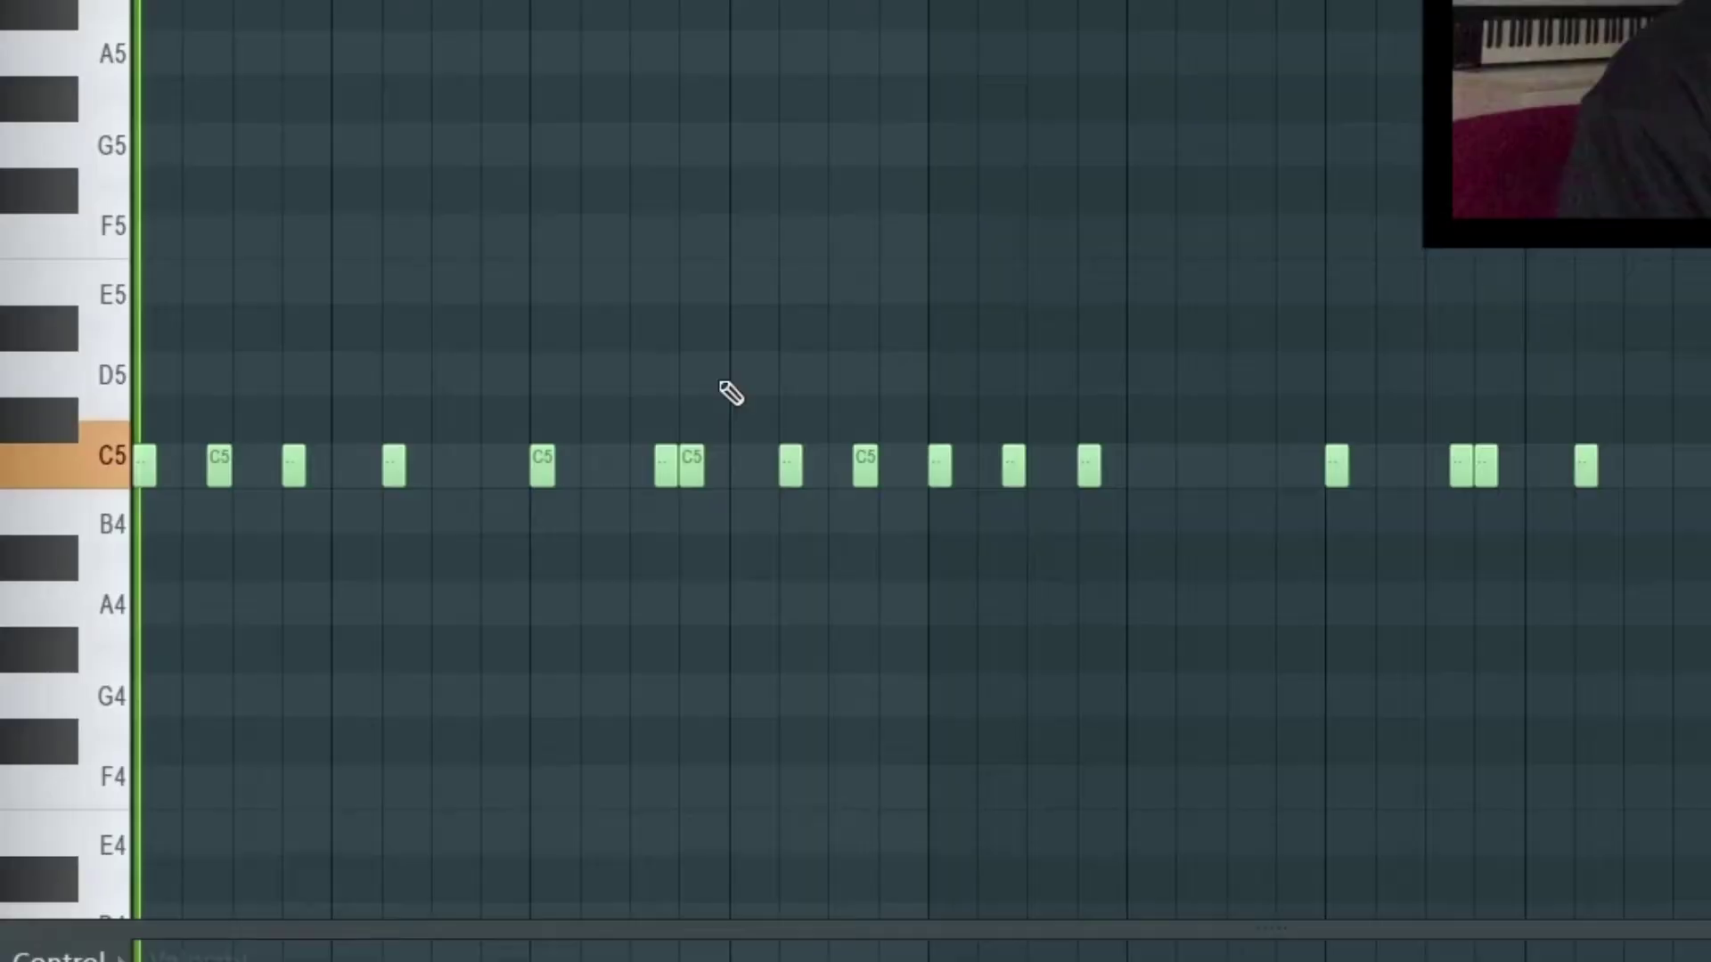
{"action": "key", "text": "space"}
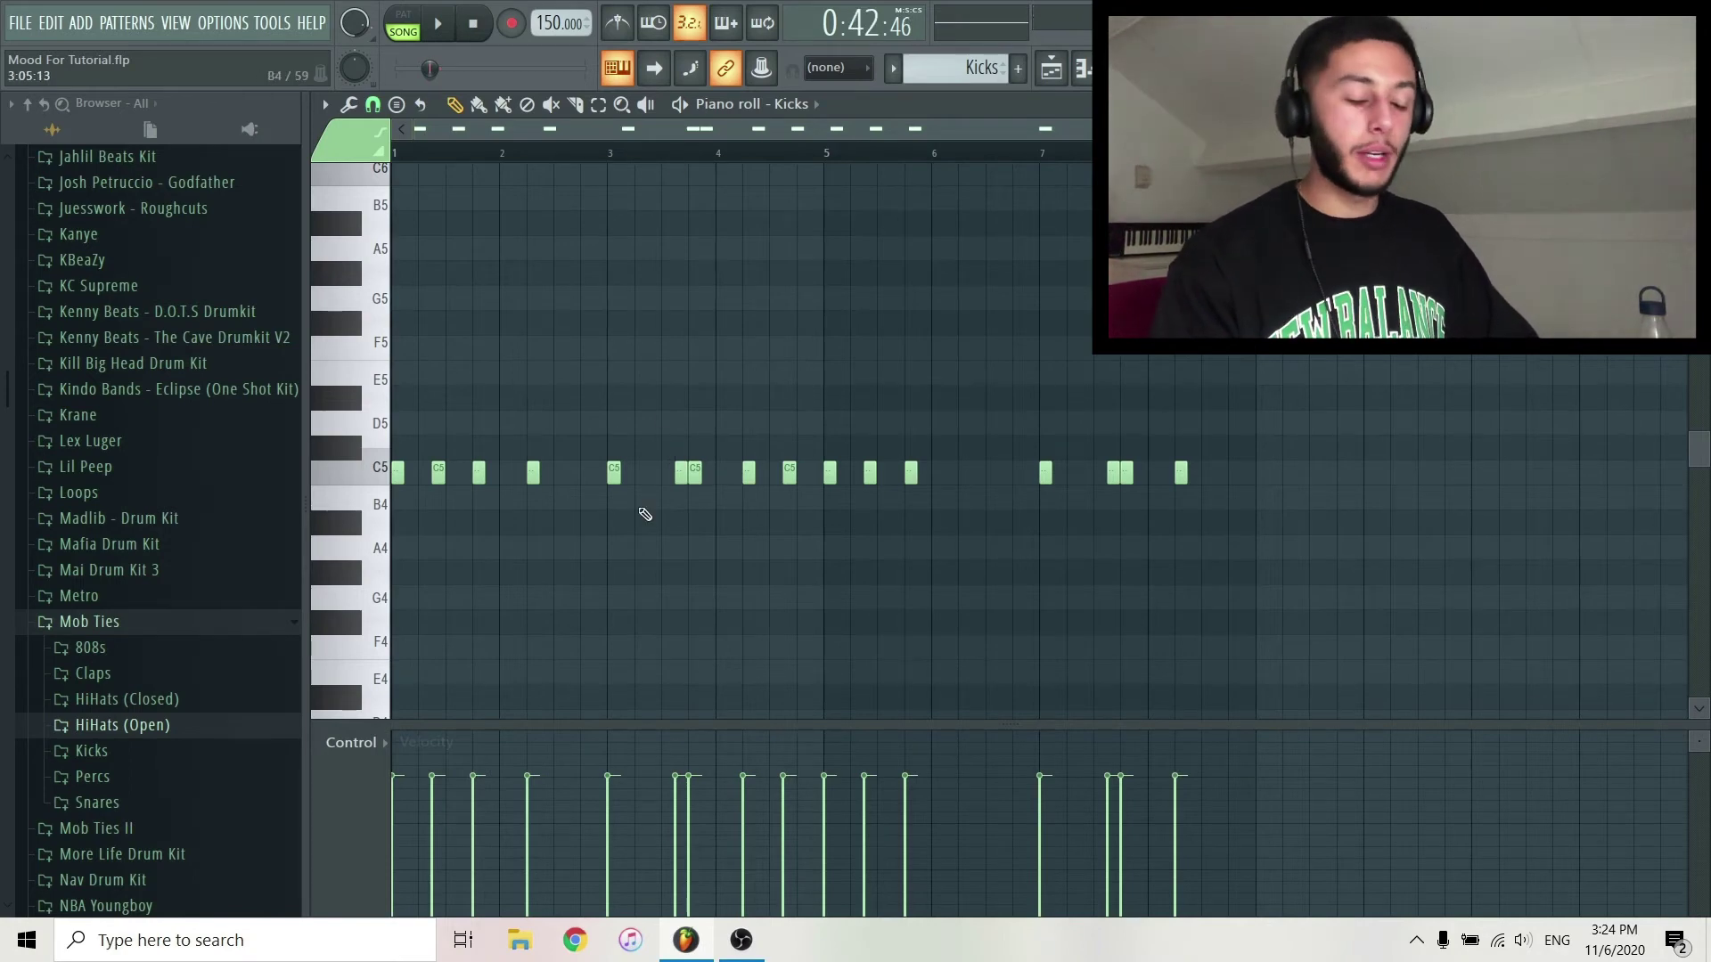
Step: Return to the playlist arrangement and move the song position to just before bar 9, at the Sweep clip
{"action": "left_click", "coordinate": [1699, 104]}
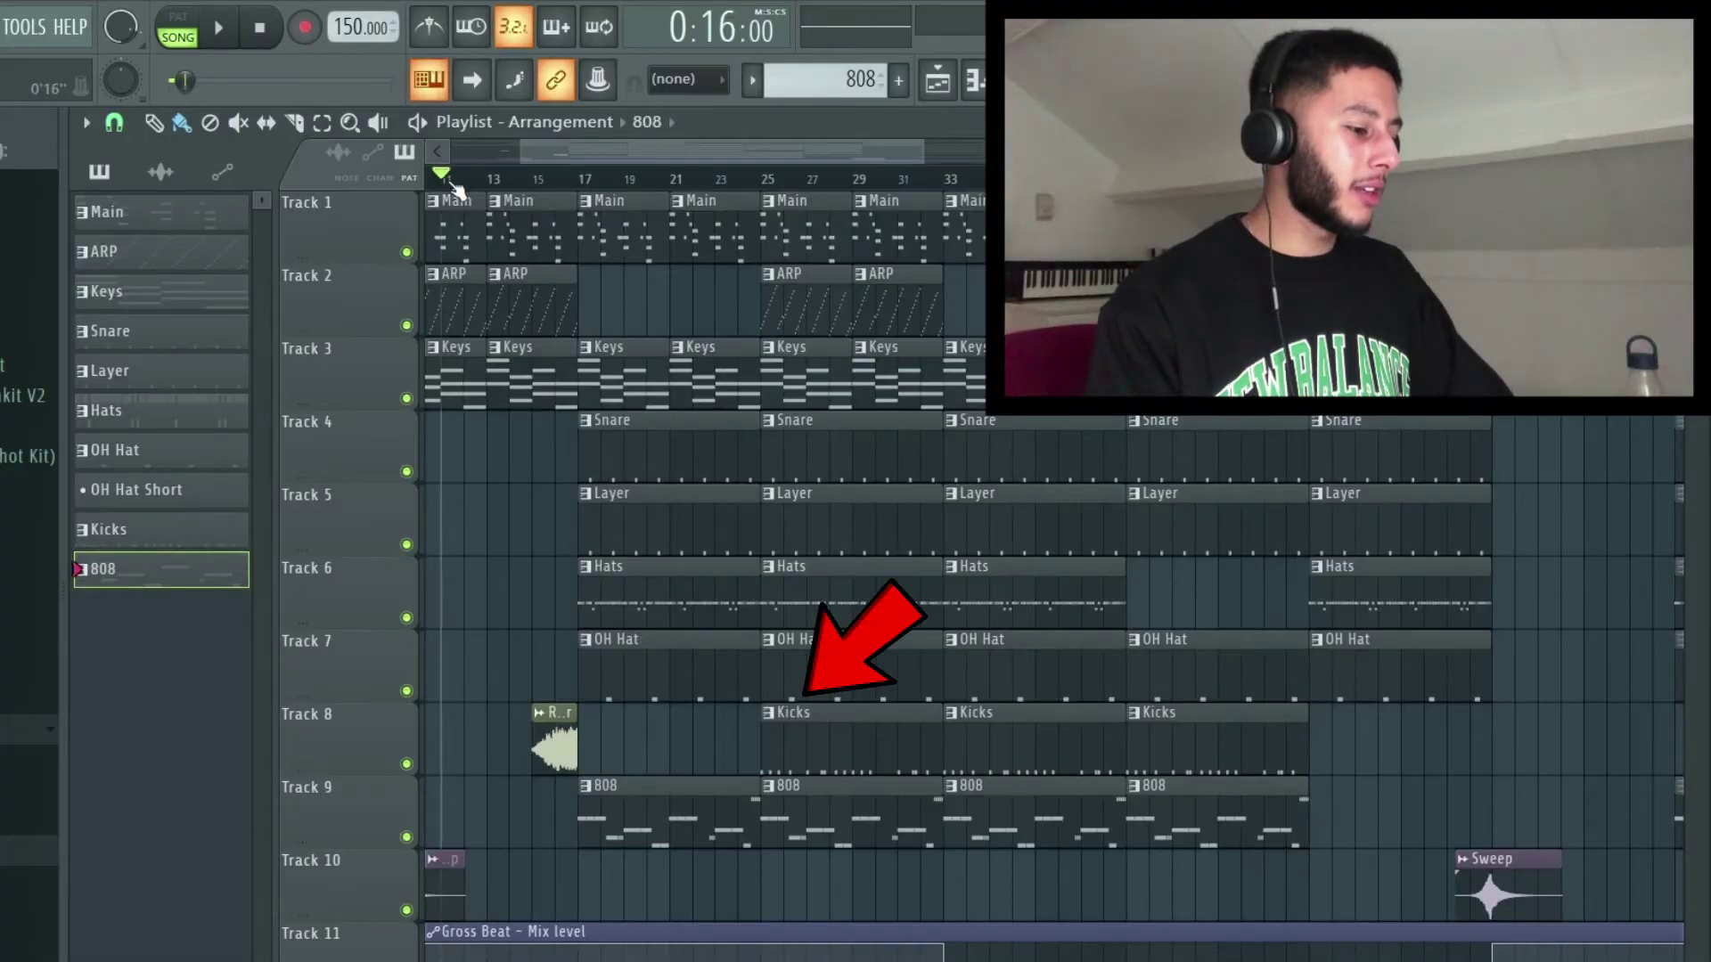
{"action": "left_click_drag", "start_coordinate": [452, 182], "coordinate": [588, 258]}
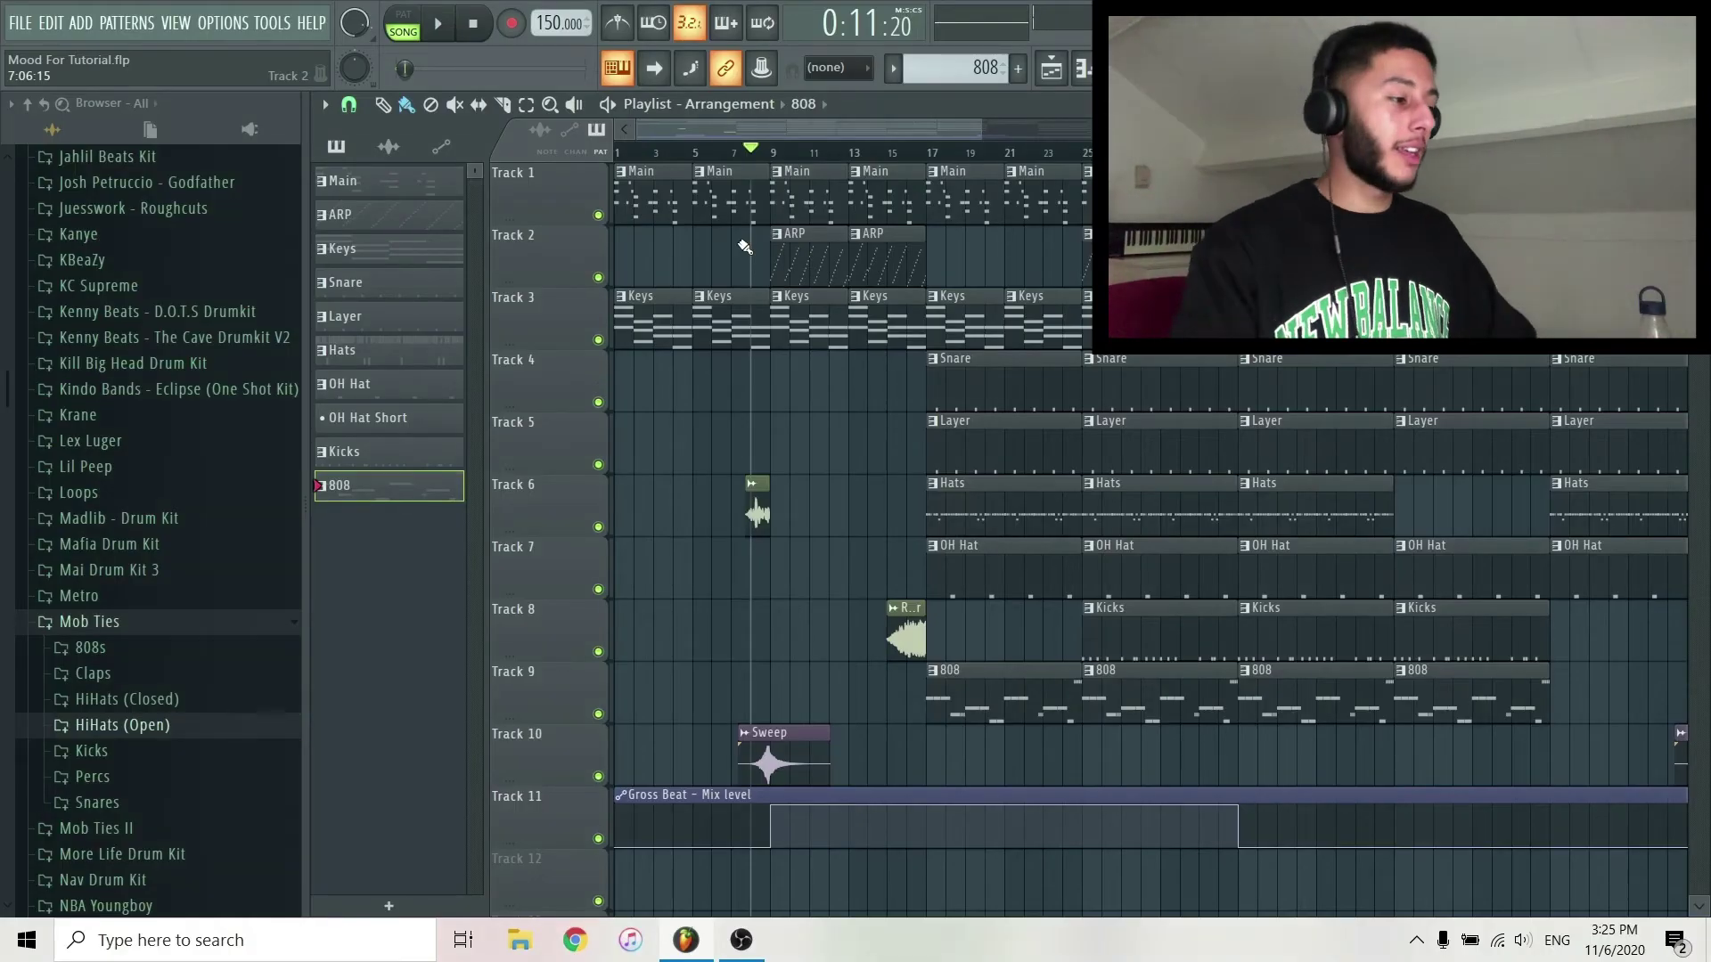
Step: Open the mixer and inspect the insert tracks of the melody, drum and Riser channels for their effects
{"action": "key", "text": "F9"}
{"action": "left_click", "coordinate": [743, 296]}
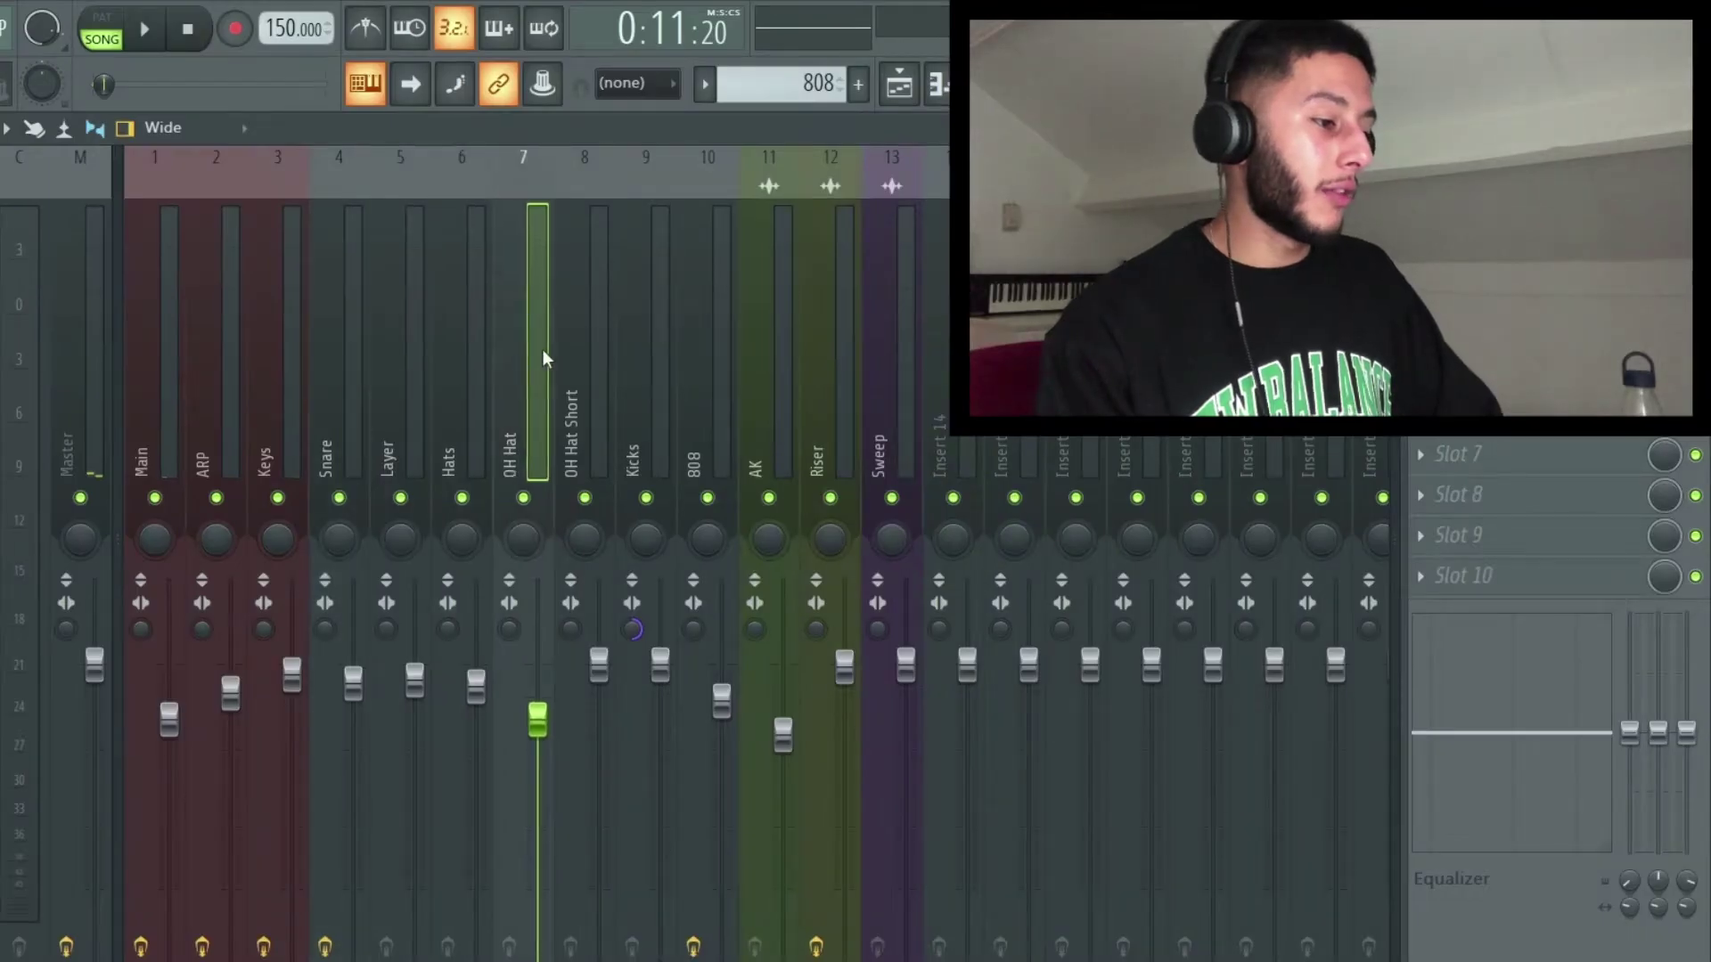
{"action": "key", "text": "Right"}
{"action": "left_click", "coordinate": [179, 408]}
{"action": "left_click", "coordinate": [219, 396]}
{"action": "left_click", "coordinate": [281, 389]}
{"action": "left_click", "coordinate": [367, 388]}
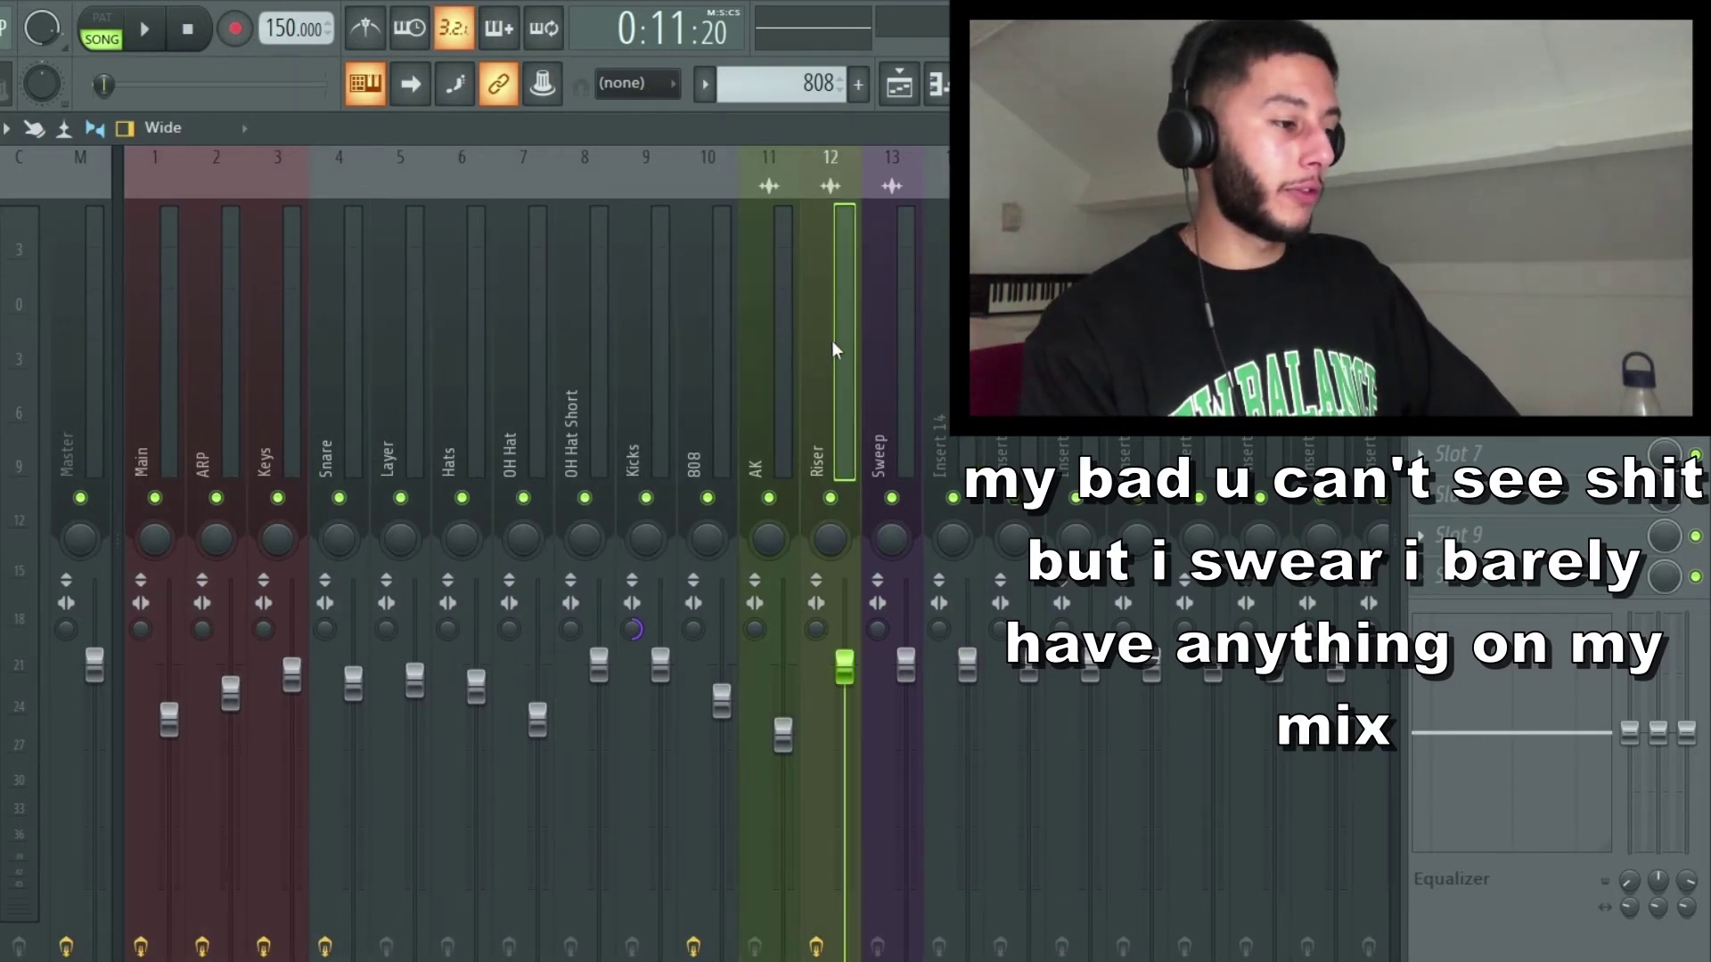
{"action": "left_click_drag", "start_coordinate": [878, 330], "coordinate": [466, 389]}
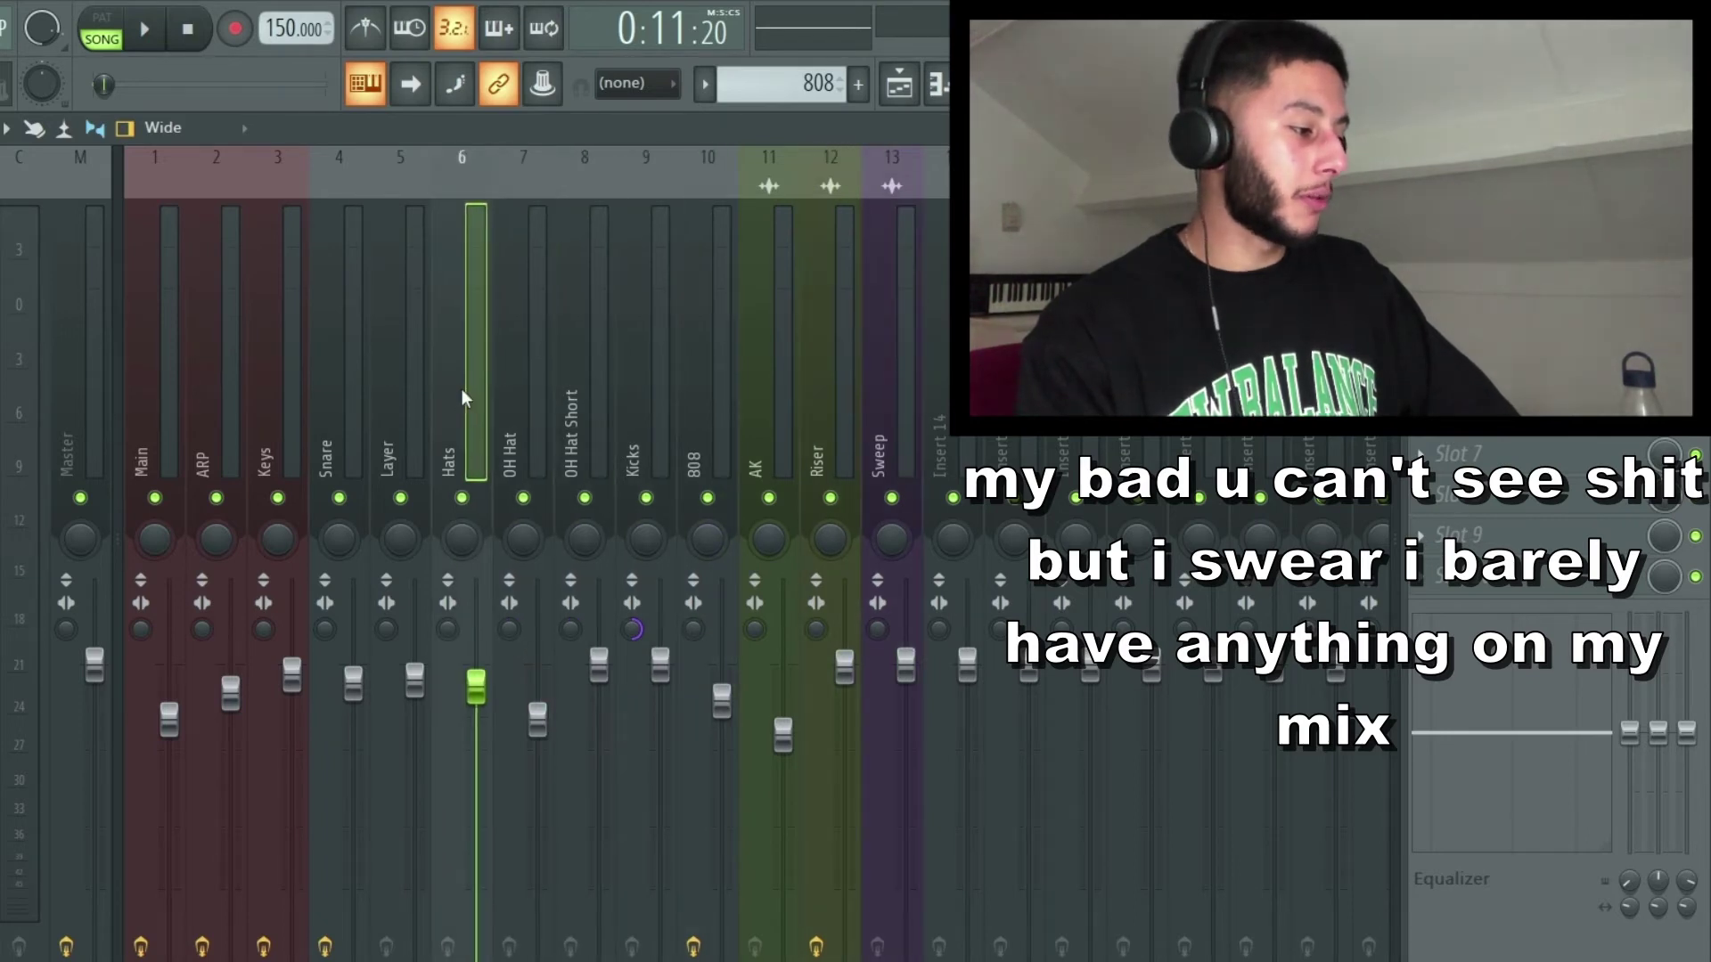
{"action": "scroll", "coordinate": [276, 380], "scroll_direction": "down", "scroll_amount": 6}
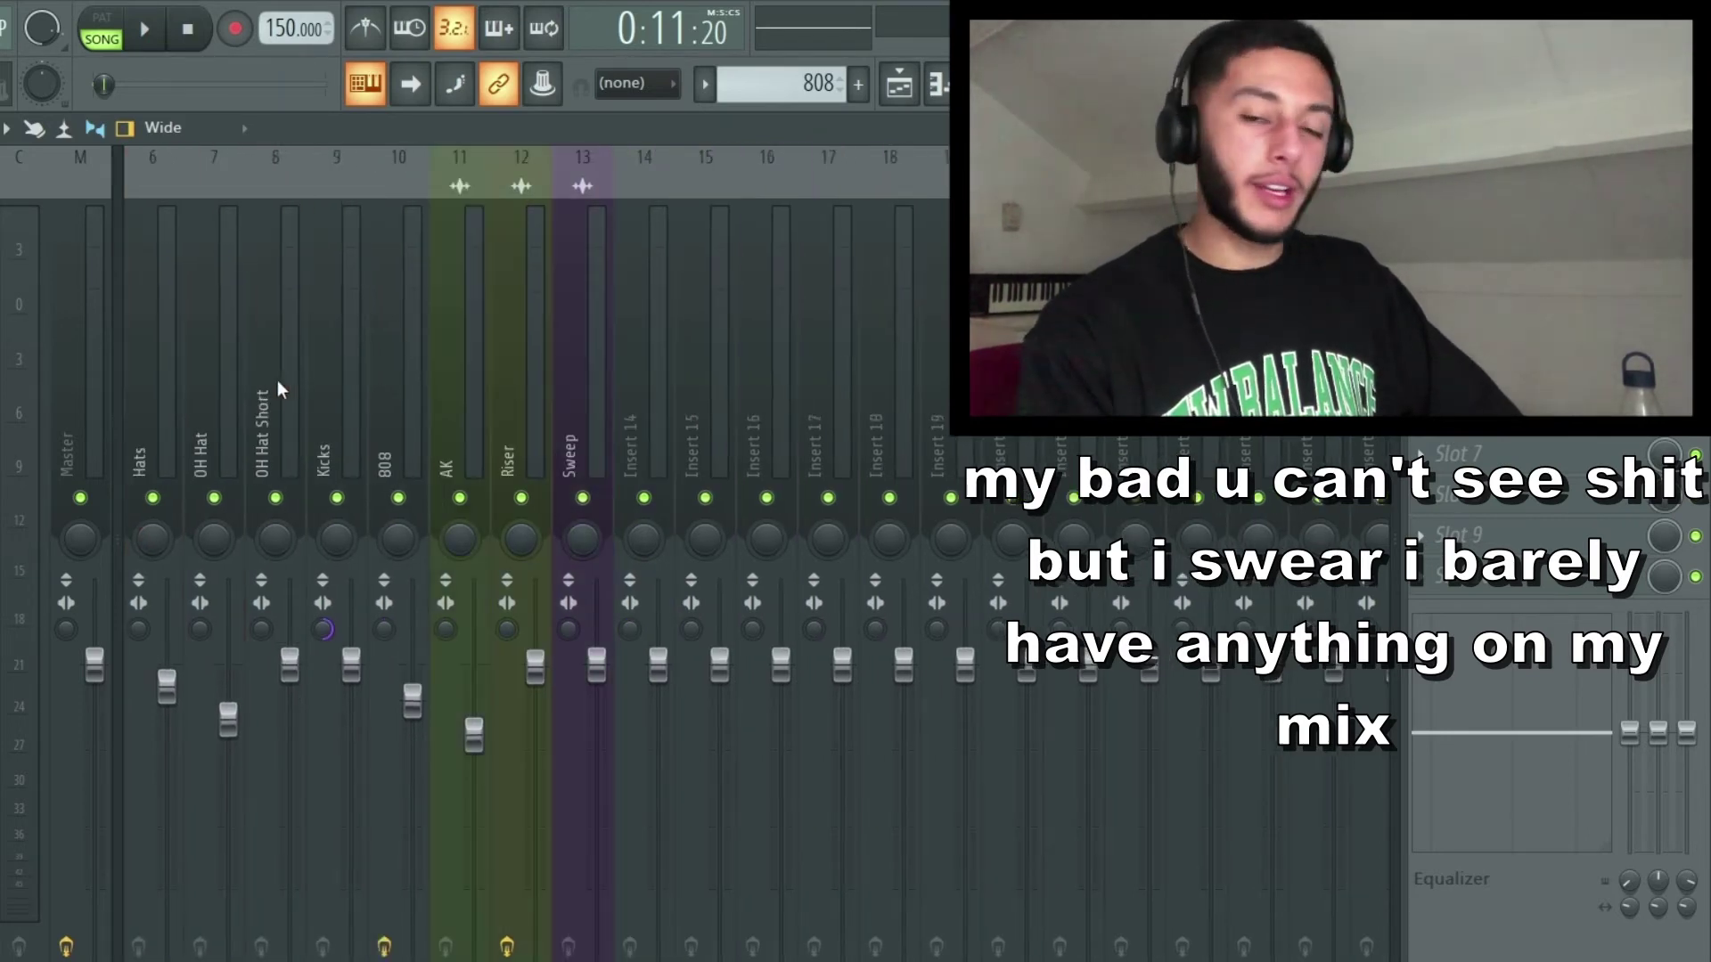